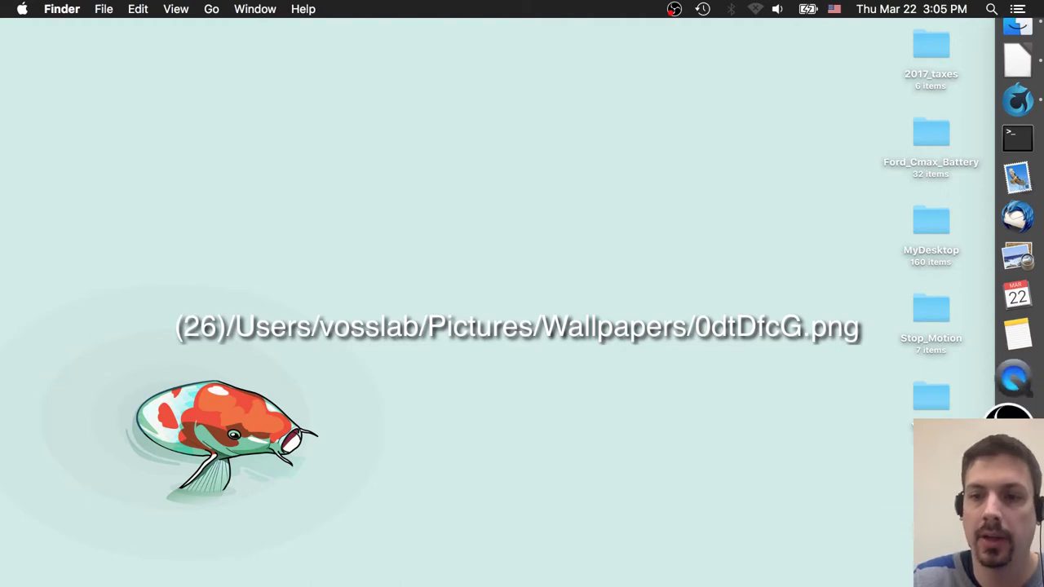
Launch UCSF Chimera from the Dock's Applications stack.
{"action": "left_click", "coordinate": [1017, 455]}
{"action": "scroll", "coordinate": [571, 461], "scroll_direction": "down", "scroll_amount": 5}
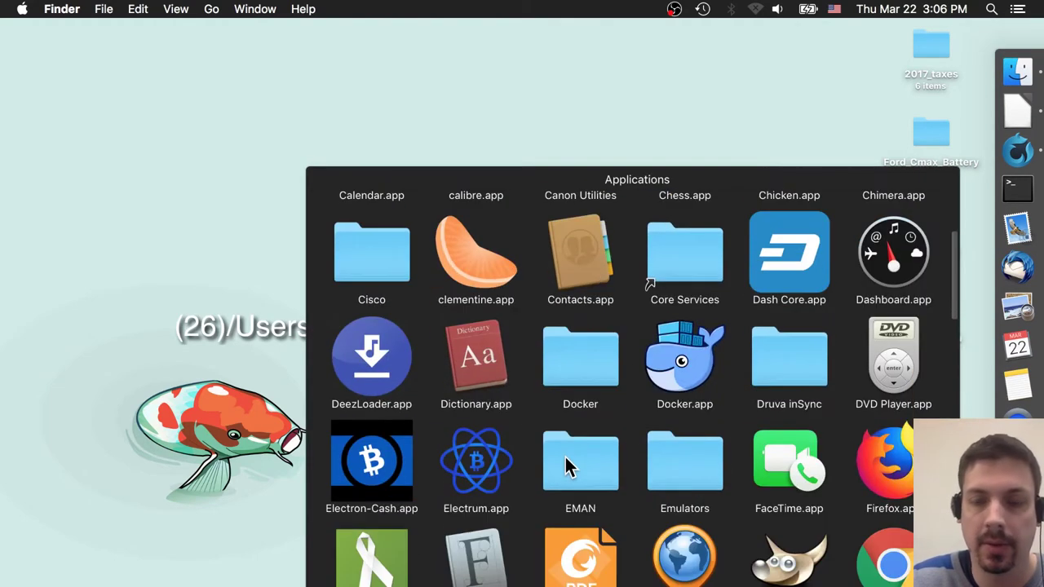
{"action": "scroll", "coordinate": [568, 467], "scroll_direction": "up", "scroll_amount": 5}
{"action": "left_click", "coordinate": [910, 307]}
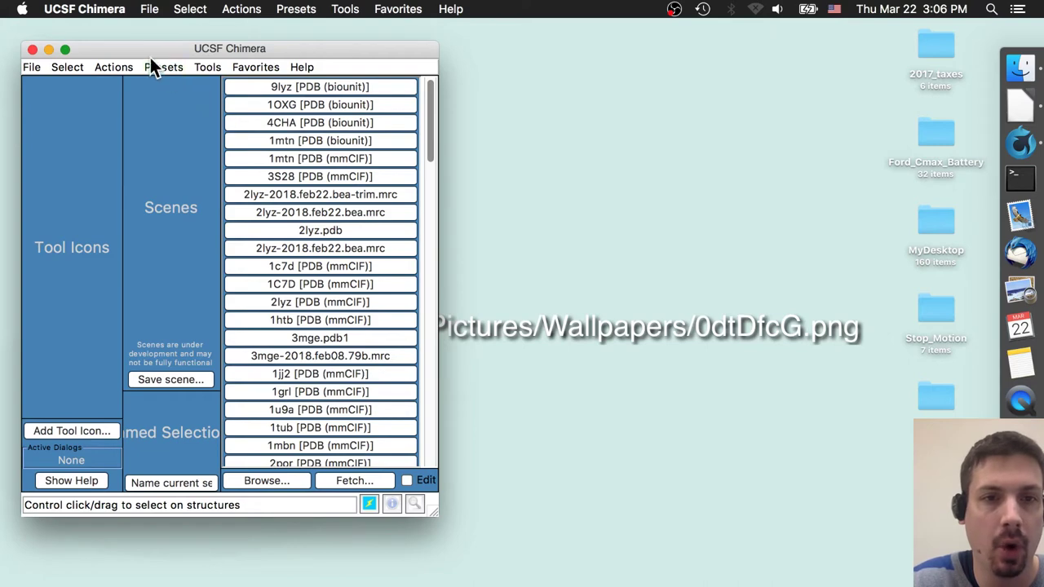
Fetch structure 9lyz as a PDB biounit with File > Fetch by ID.
{"action": "left_click", "coordinate": [32, 70]}
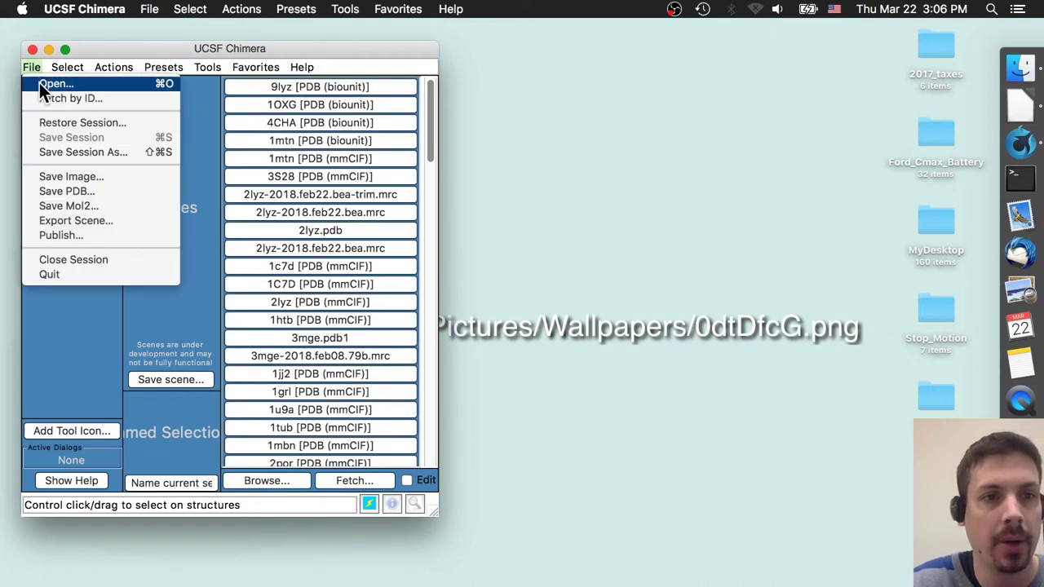
{"action": "left_click", "coordinate": [52, 96]}
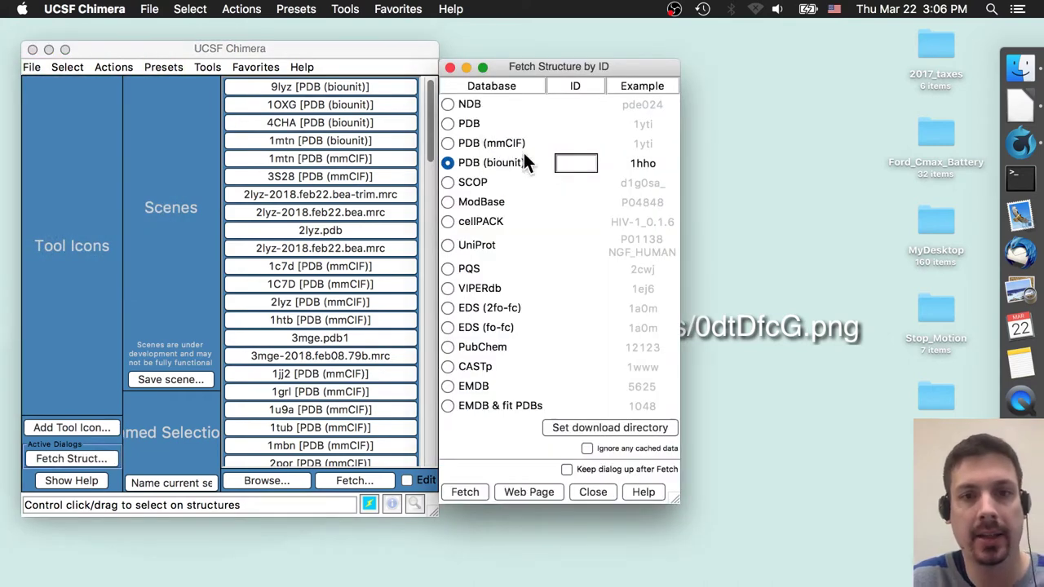
{"action": "type", "text": "9lyz"}
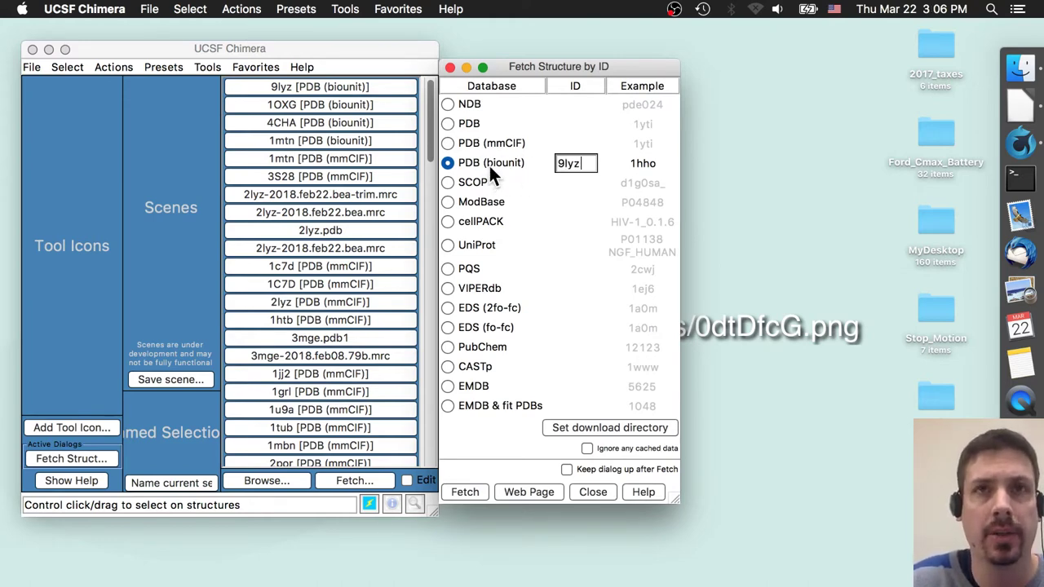
{"action": "left_click", "coordinate": [467, 494]}
Enlarge and reposition the Chimera window, then rotate the 9lyz model to inspect it.
{"action": "left_click_drag", "start_coordinate": [433, 509], "coordinate": [715, 586]}
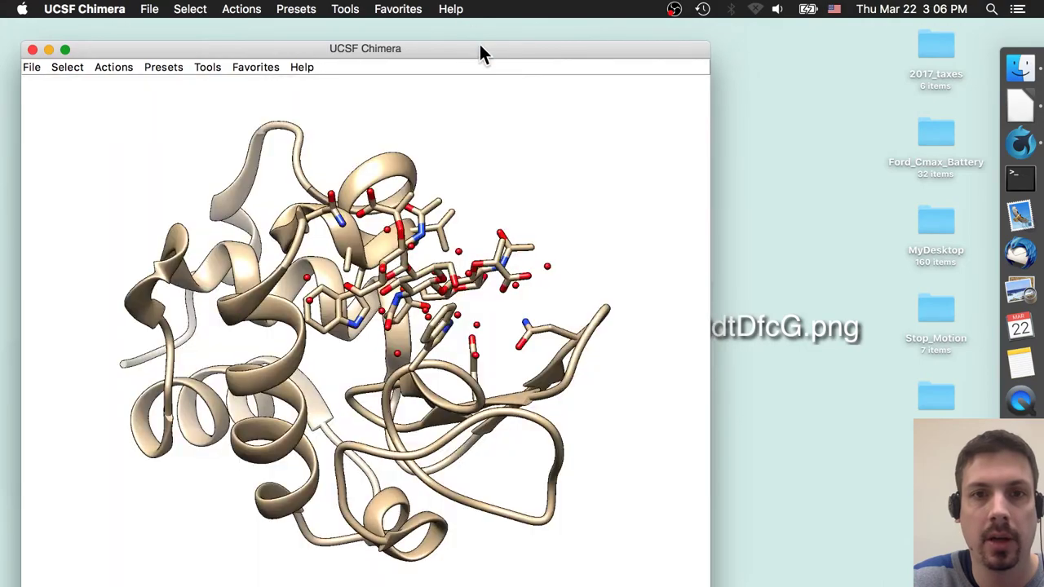
{"action": "left_click_drag", "start_coordinate": [482, 50], "coordinate": [475, 28]}
{"action": "left_click_drag", "start_coordinate": [503, 269], "coordinate": [151, 280]}
{"action": "left_click_drag", "start_coordinate": [246, 283], "coordinate": [437, 276]}
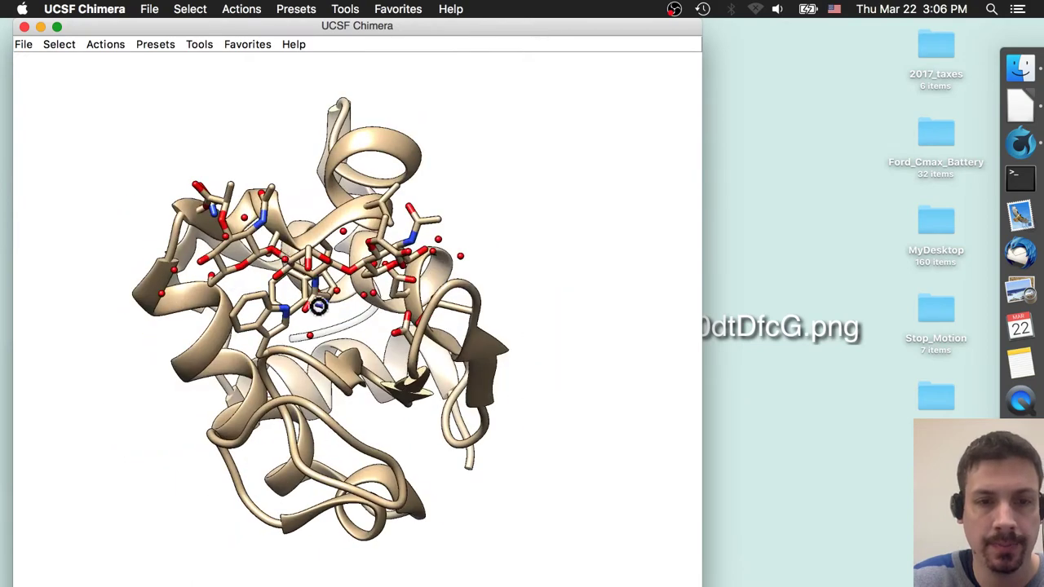
{"action": "left_click_drag", "start_coordinate": [318, 306], "coordinate": [380, 310]}
{"action": "left_click_drag", "start_coordinate": [315, 288], "coordinate": [200, 50]}
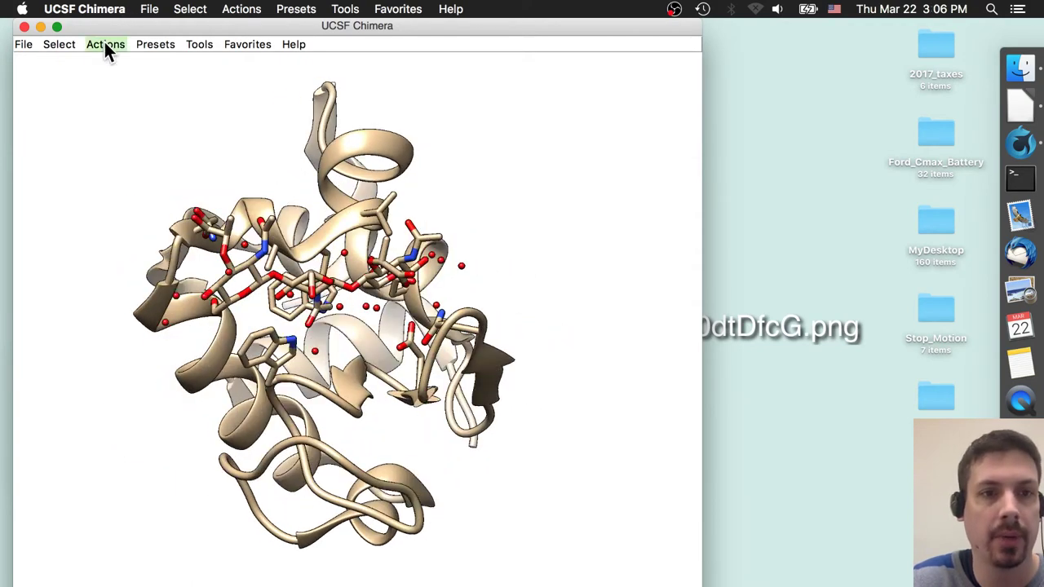
Hide all atoms and bonds so only the lysozyme ribbon remains.
{"action": "left_click", "coordinate": [102, 45]}
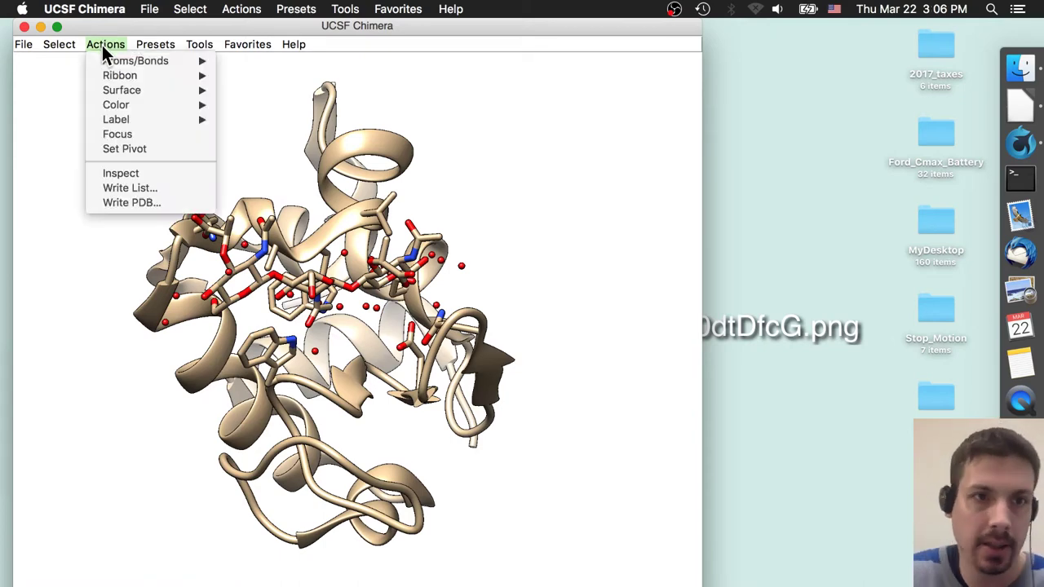
{"action": "mouse_move", "coordinate": [111, 62]}
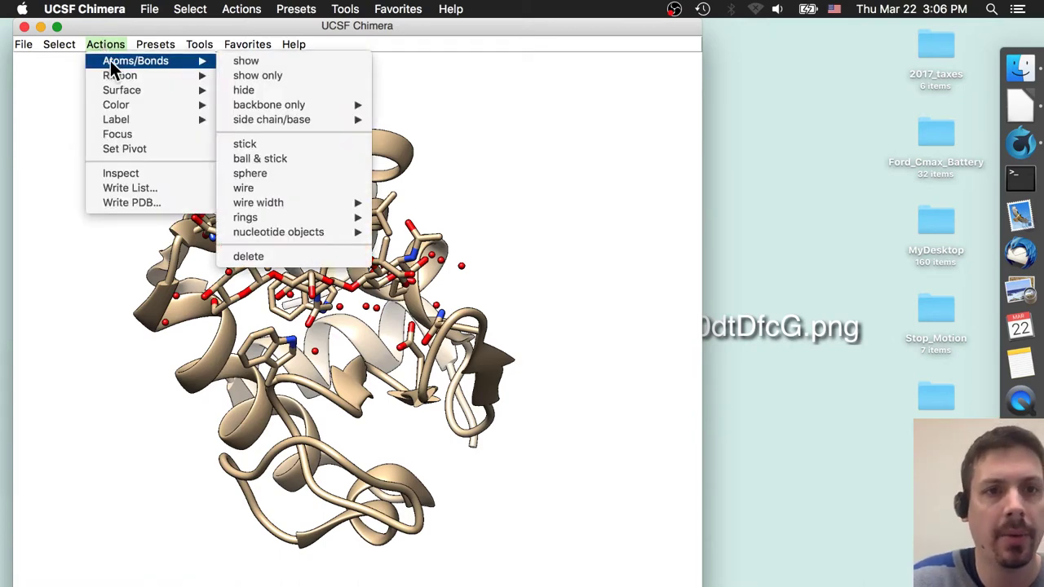
{"action": "left_click", "coordinate": [244, 89]}
{"action": "left_click_drag", "start_coordinate": [522, 290], "coordinate": [358, 376]}
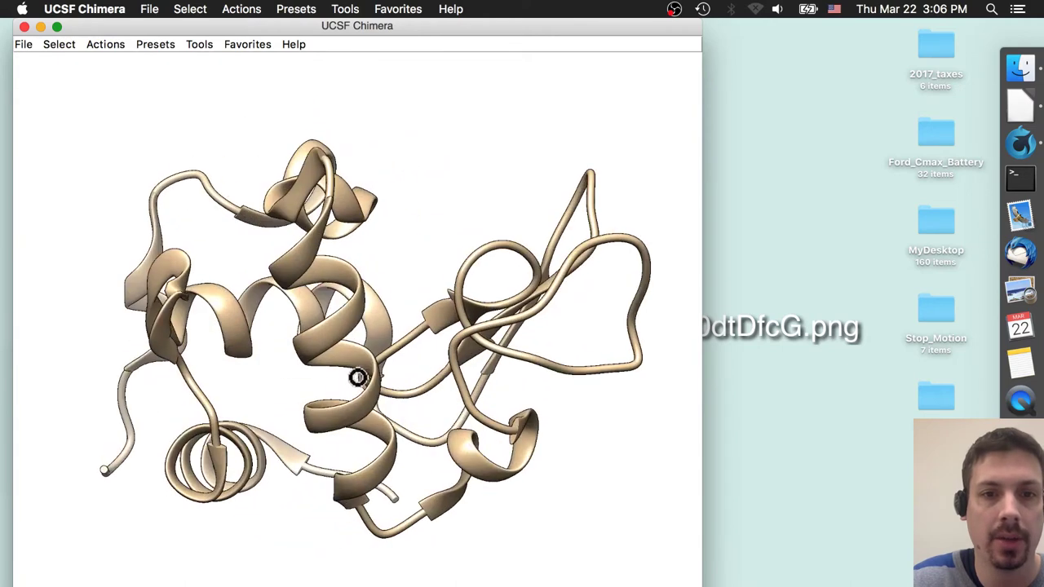
Colour the ribbon cornflower blue.
{"action": "left_click", "coordinate": [93, 46]}
{"action": "mouse_move", "coordinate": [123, 104]}
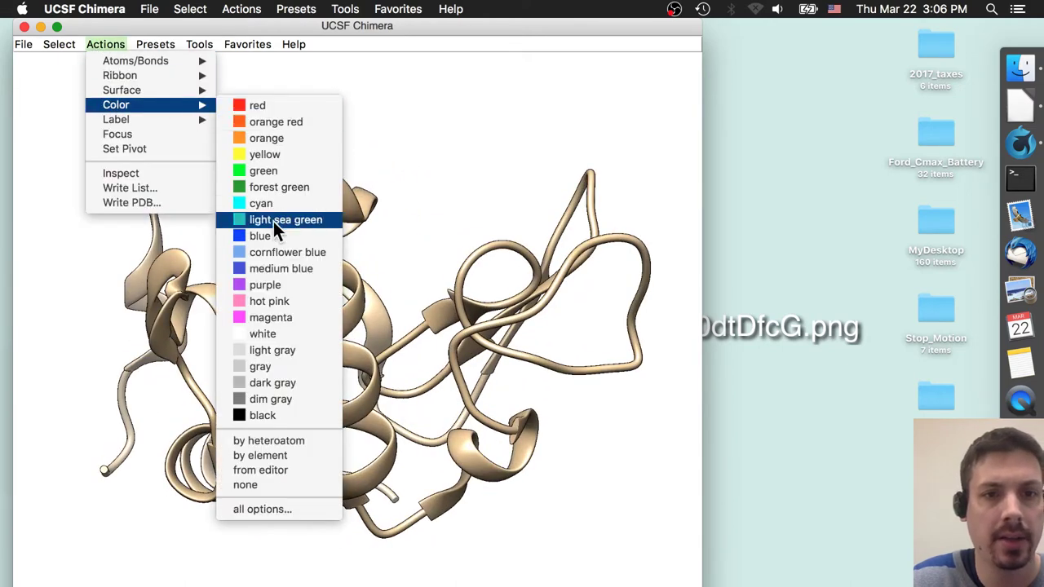
{"action": "left_click", "coordinate": [277, 252]}
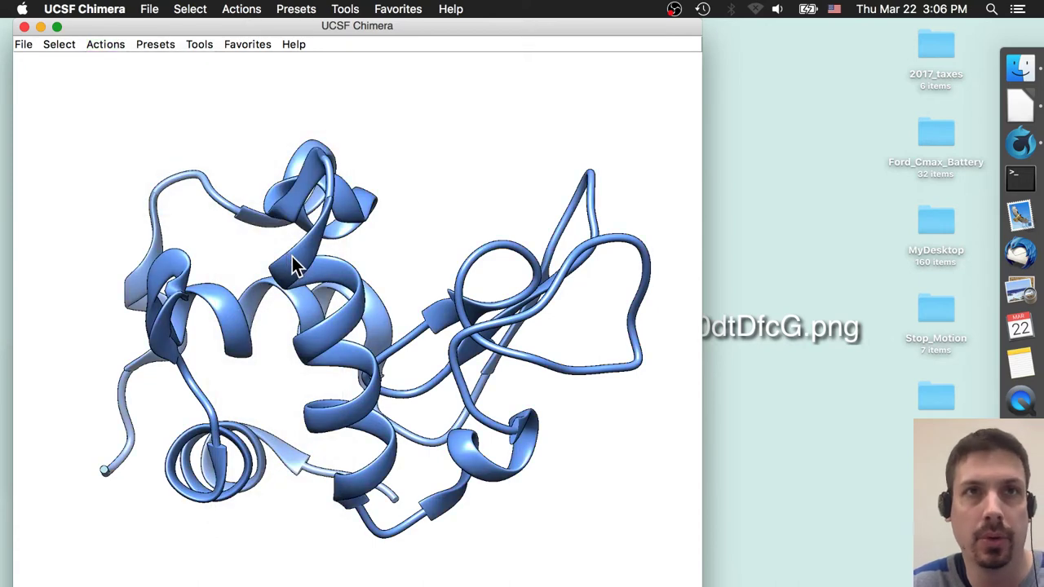
Rotate the blue ribbon through several new orientations.
{"action": "left_click_drag", "start_coordinate": [435, 288], "coordinate": [460, 270]}
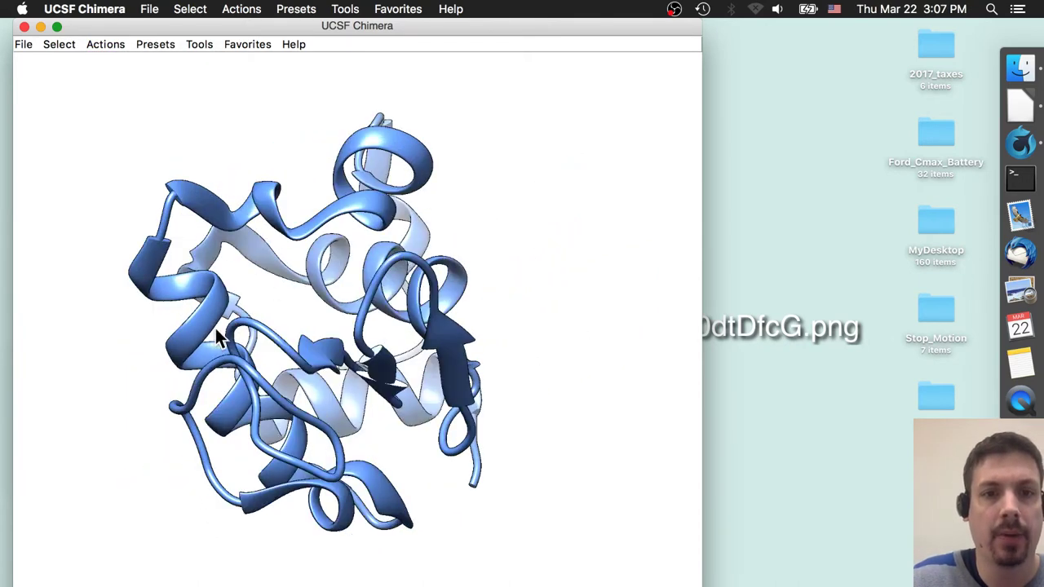
{"action": "left_click_drag", "start_coordinate": [219, 336], "coordinate": [433, 419]}
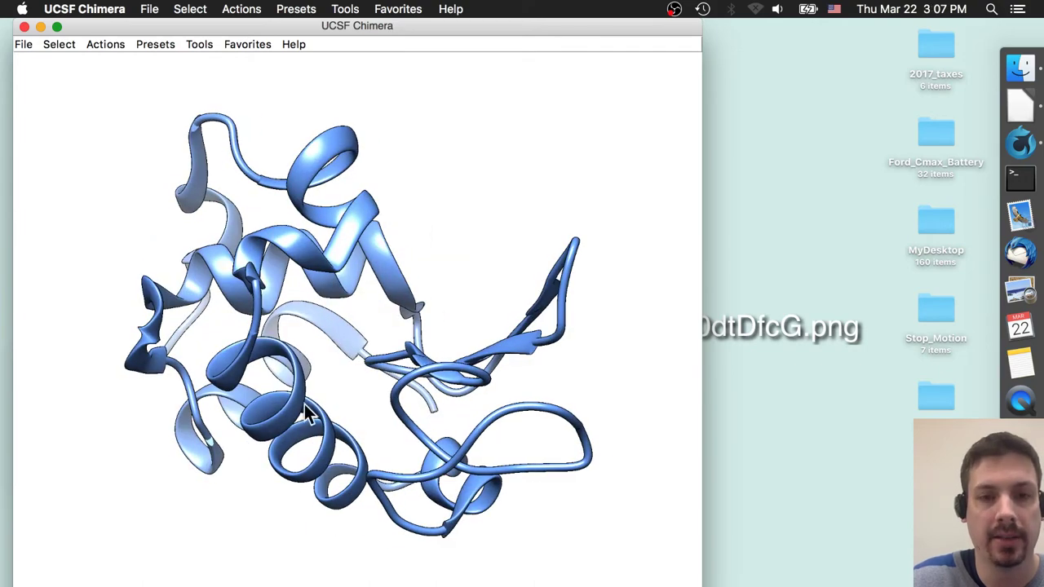
{"action": "left_click_drag", "start_coordinate": [308, 412], "coordinate": [233, 333]}
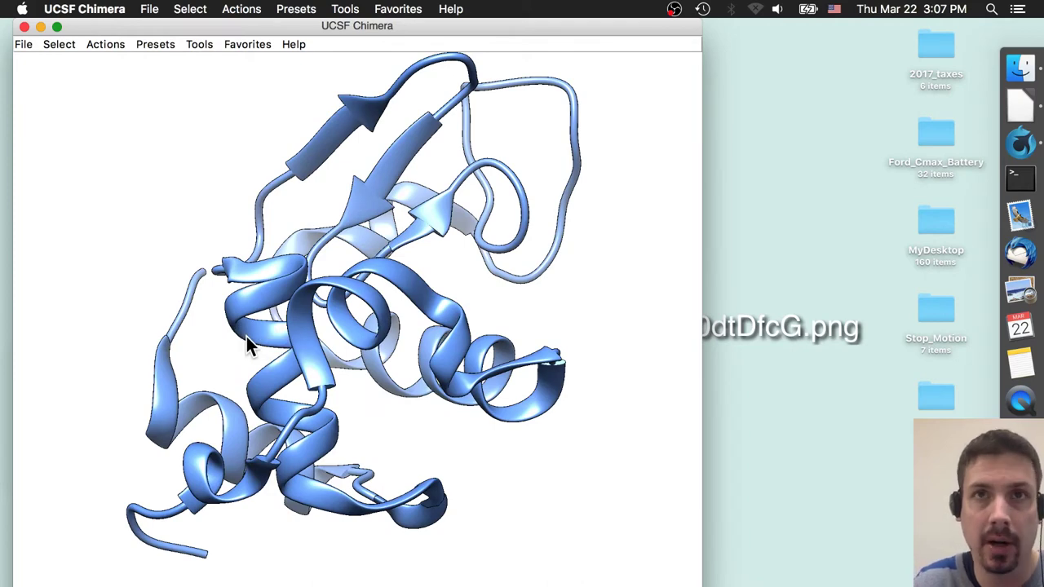
{"action": "left_click_drag", "start_coordinate": [389, 331], "coordinate": [341, 400]}
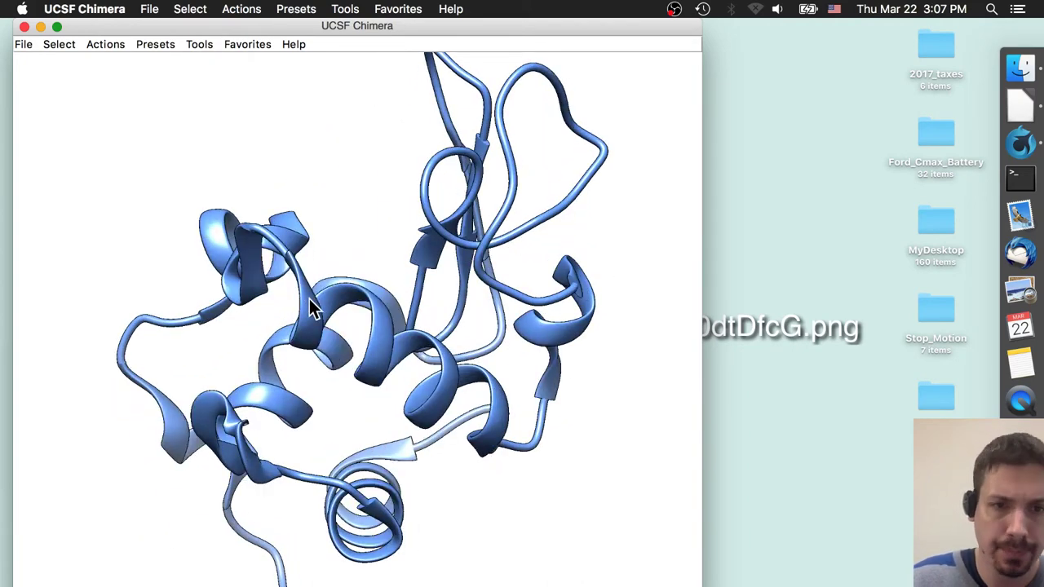
Select residue ILE 58, then clear the selection.
{"action": "mouse_move", "coordinate": [309, 299]}
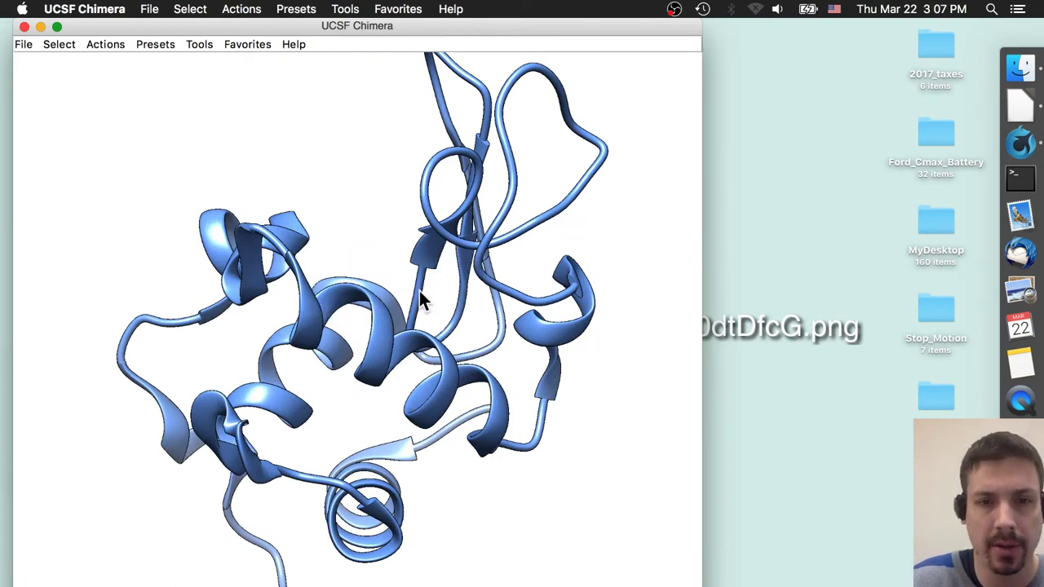
{"action": "mouse_move", "coordinate": [420, 292]}
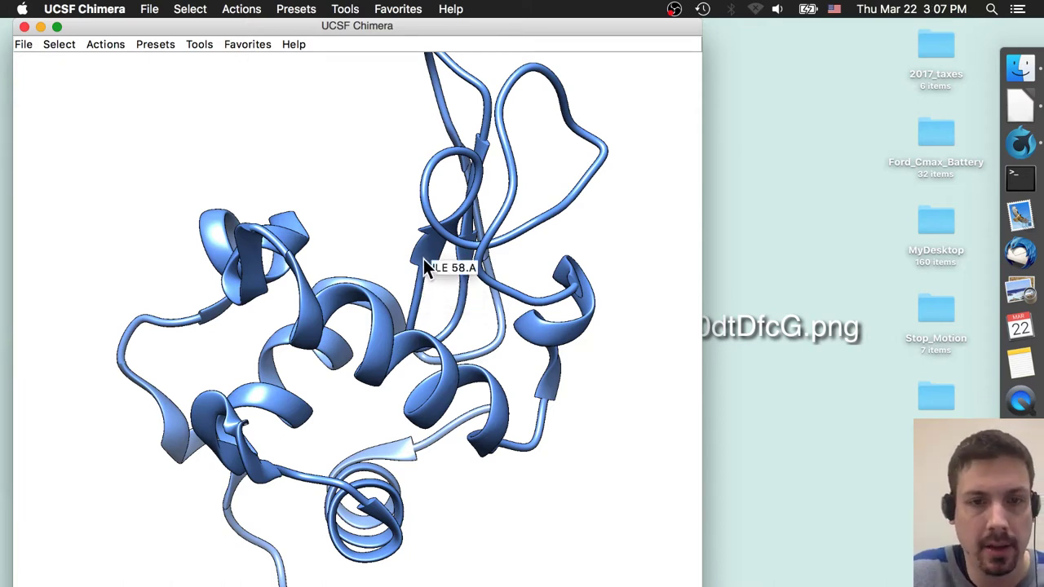
{"action": "left_click", "coordinate": [423, 258], "text": "ctrl"}
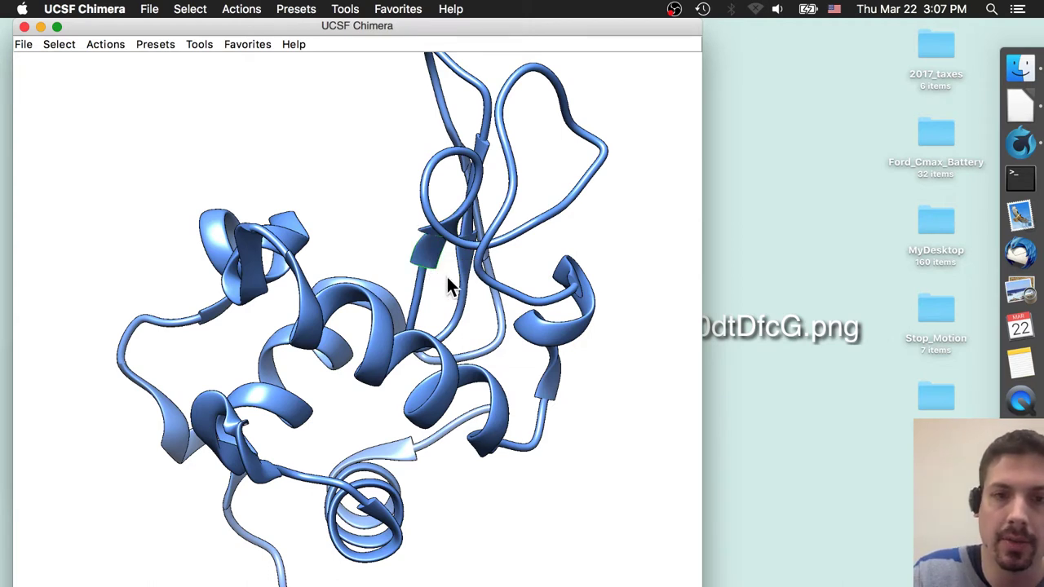
{"action": "left_click", "coordinate": [447, 277], "text": "ctrl"}
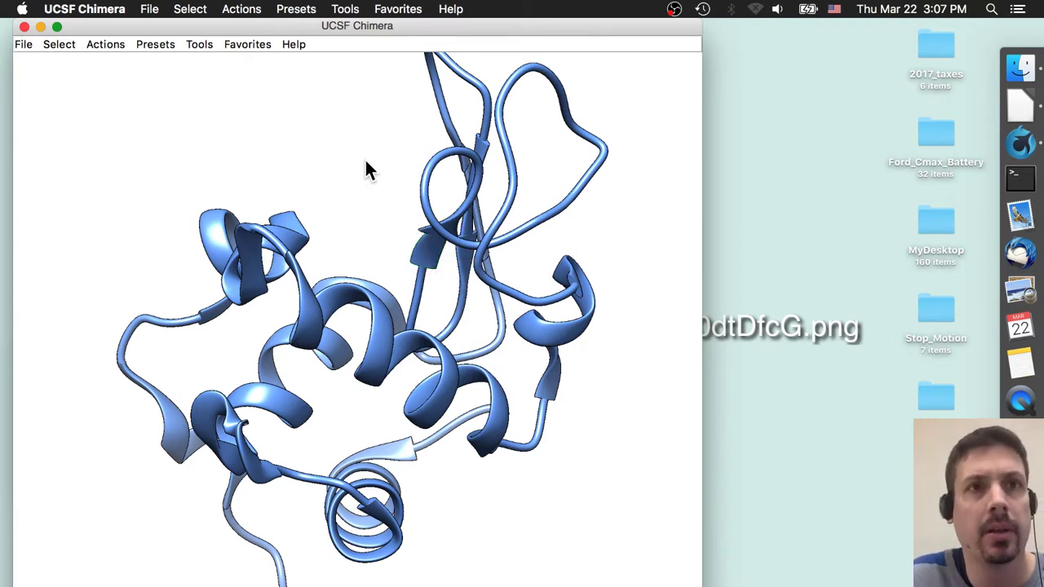
Open the chain A sequence viewer and move it to the top of the screen.
{"action": "left_click", "coordinate": [202, 44]}
{"action": "mouse_move", "coordinate": [277, 138]}
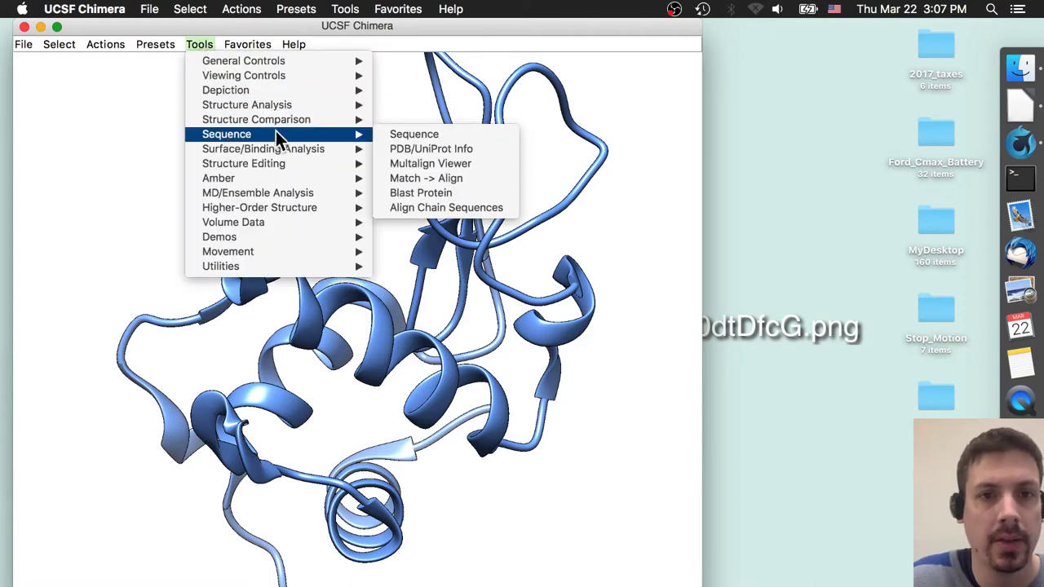
{"action": "left_click", "coordinate": [420, 135]}
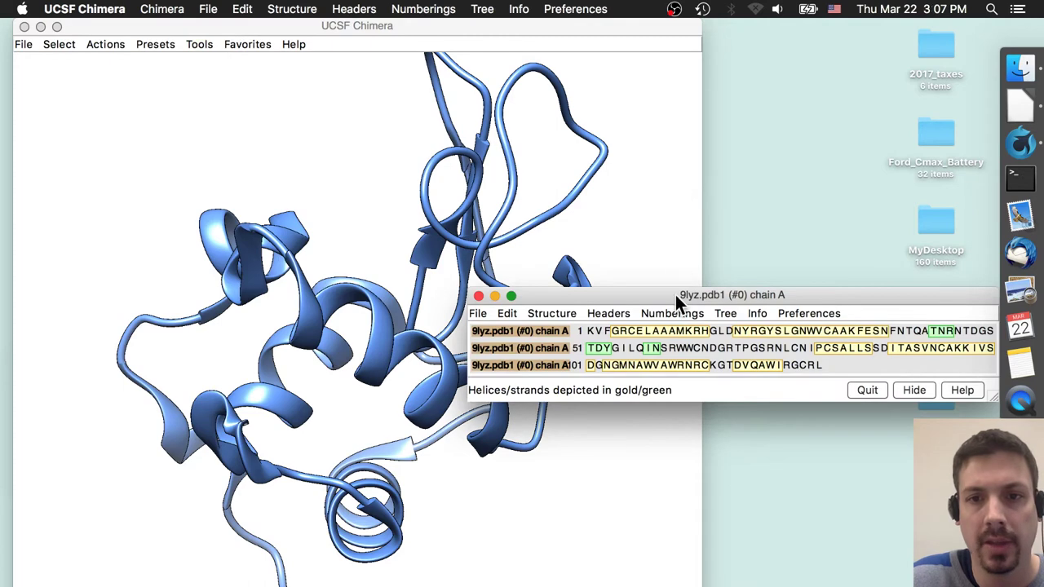
{"action": "left_click_drag", "start_coordinate": [675, 295], "coordinate": [665, 55]}
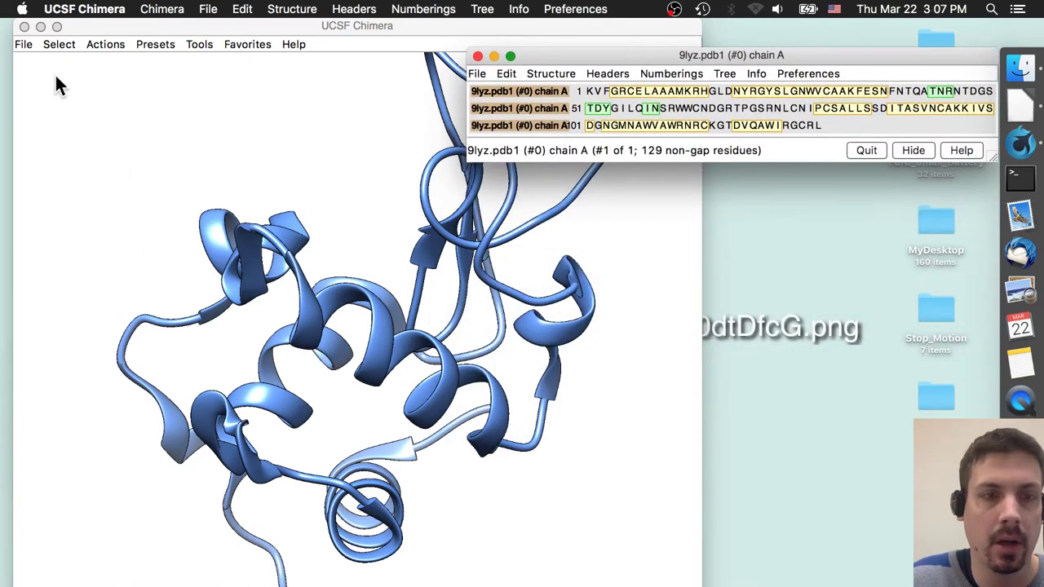
Clear the selection, rotate the ribbon, and bring the sequence window fully on screen.
{"action": "left_click", "coordinate": [60, 44]}
{"action": "left_click", "coordinate": [98, 200]}
{"action": "left_click_drag", "start_coordinate": [380, 261], "coordinate": [261, 391]}
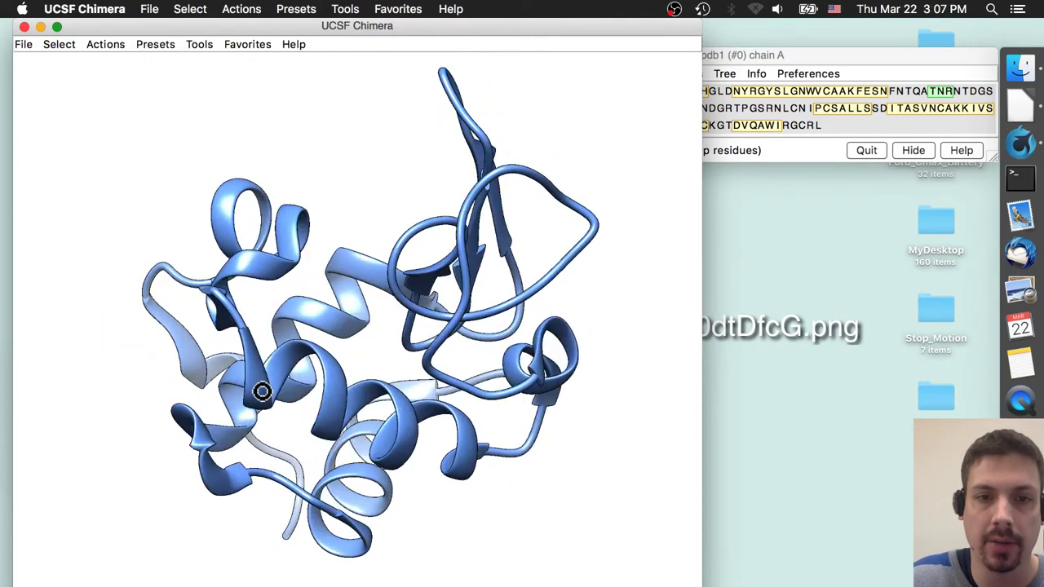
{"action": "left_click", "coordinate": [826, 54]}
{"action": "left_click_drag", "start_coordinate": [841, 50], "coordinate": [800, 45]}
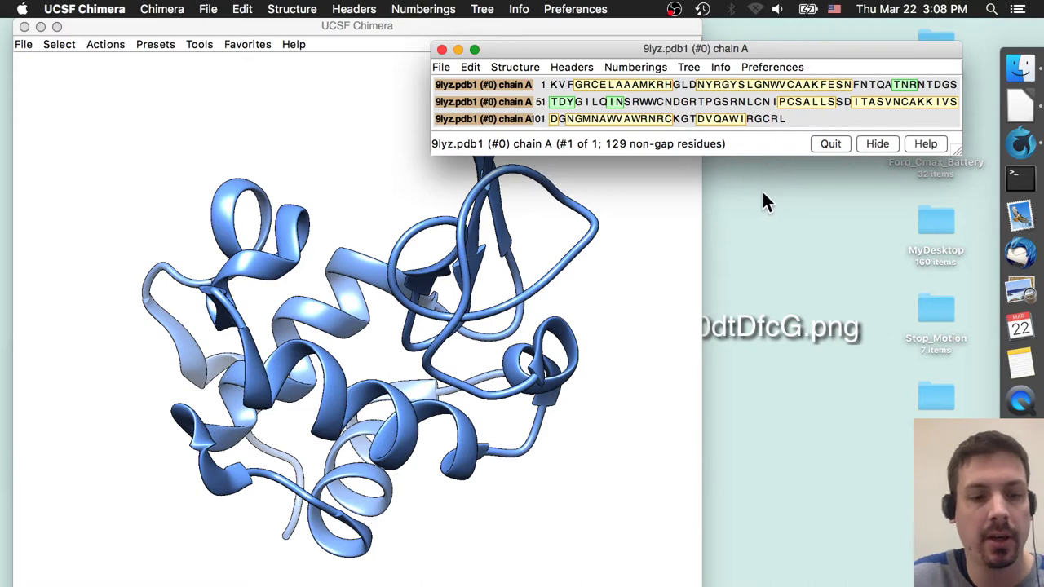
Select residues Glu35 and Asp52 in the sequence viewer.
{"action": "left_click", "coordinate": [562, 103]}
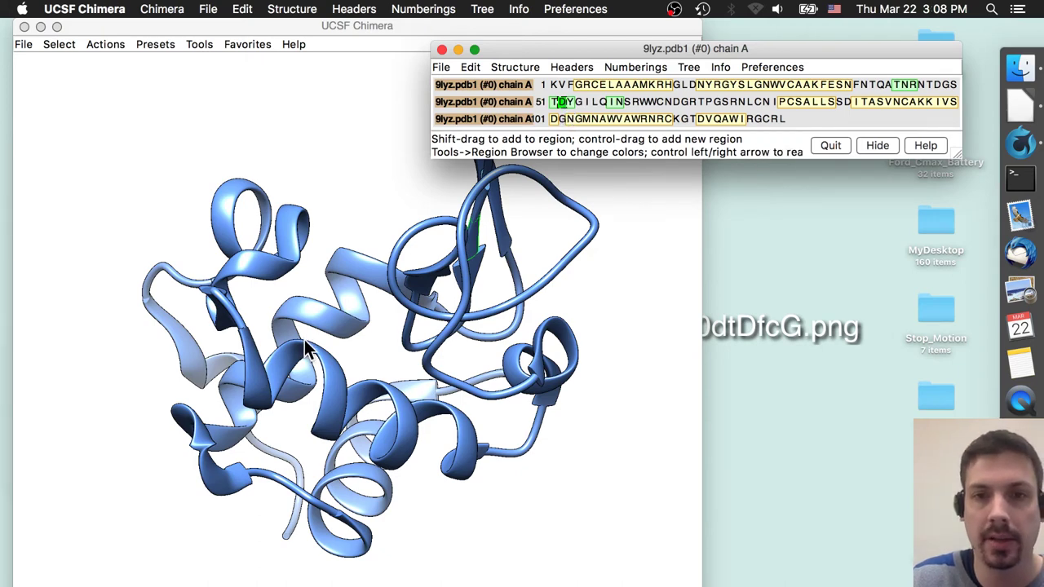
{"action": "left_click_drag", "start_coordinate": [459, 289], "coordinate": [211, 412]}
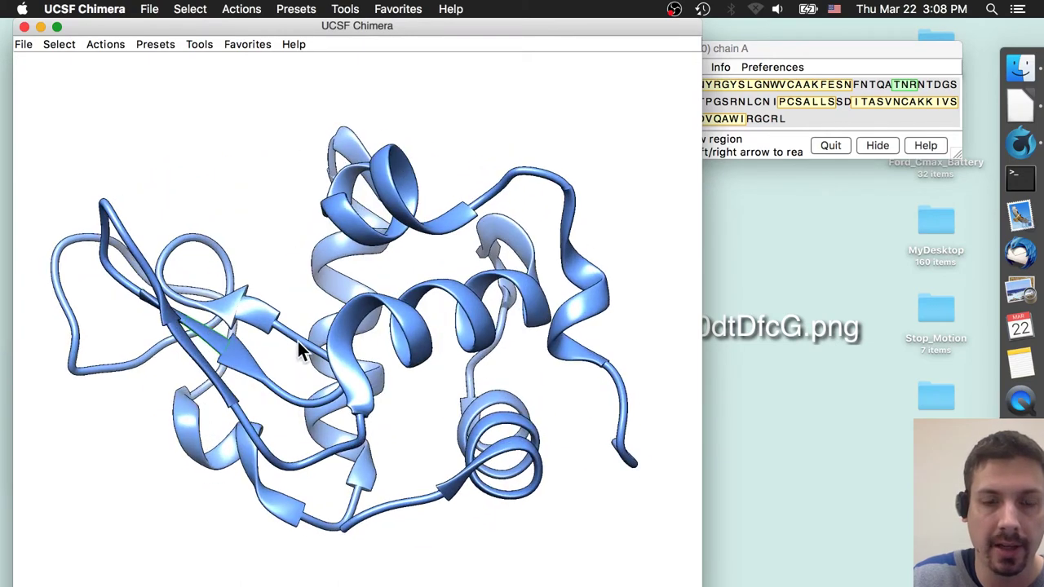
{"action": "left_click", "coordinate": [789, 48]}
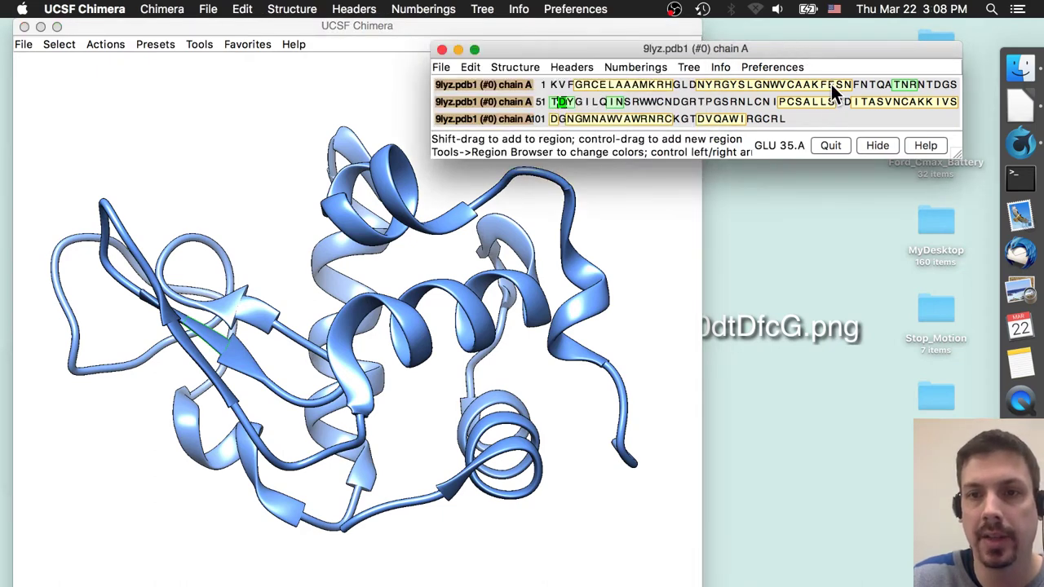
{"action": "left_click", "coordinate": [831, 85]}
{"action": "mouse_move", "coordinate": [562, 104]}
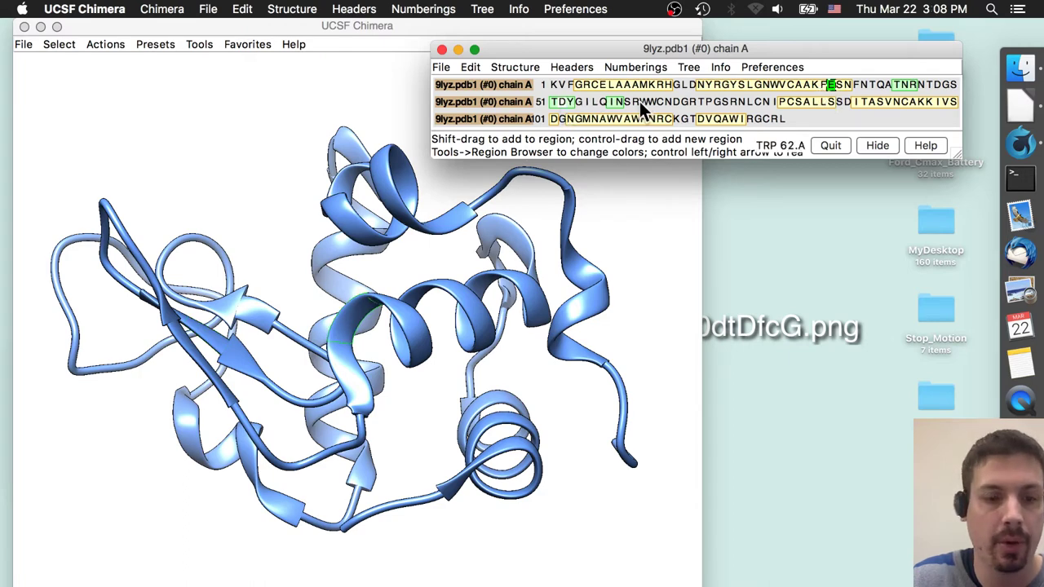
{"action": "left_click", "coordinate": [562, 102]}
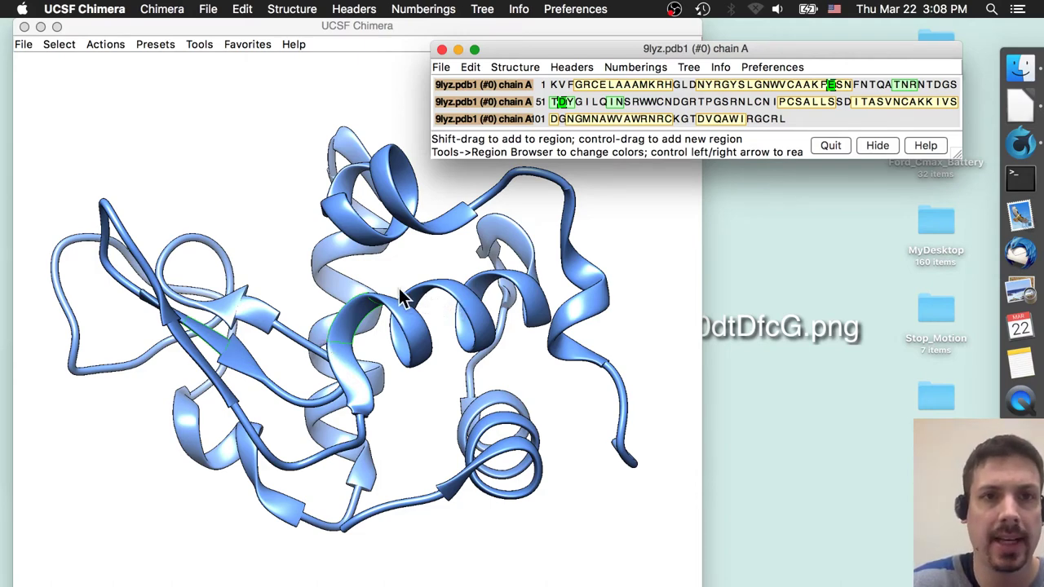
Colour the selected residues red and show their side chains as sticks.
{"action": "left_click", "coordinate": [88, 43]}
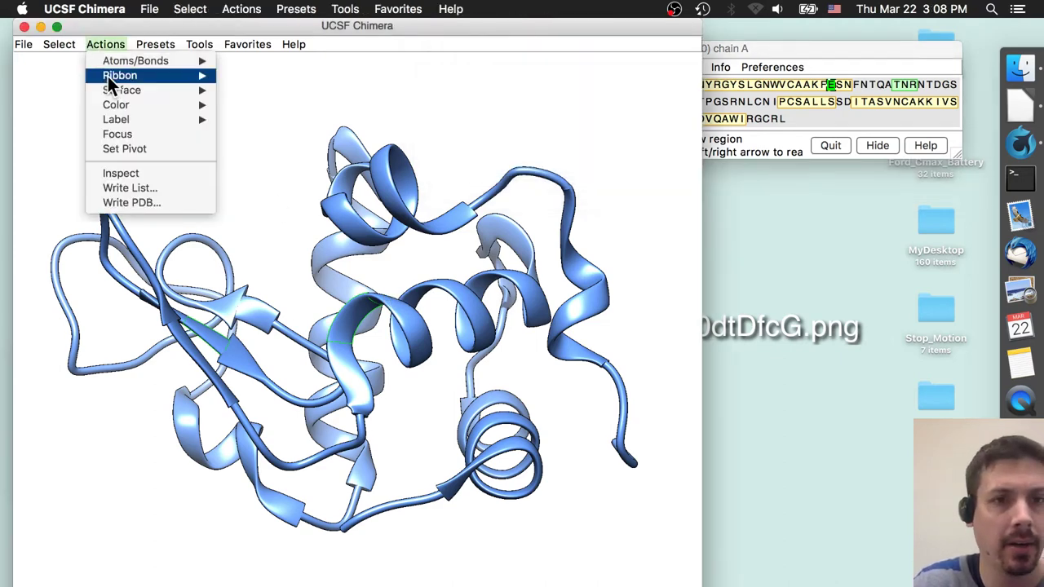
{"action": "left_click", "coordinate": [273, 107]}
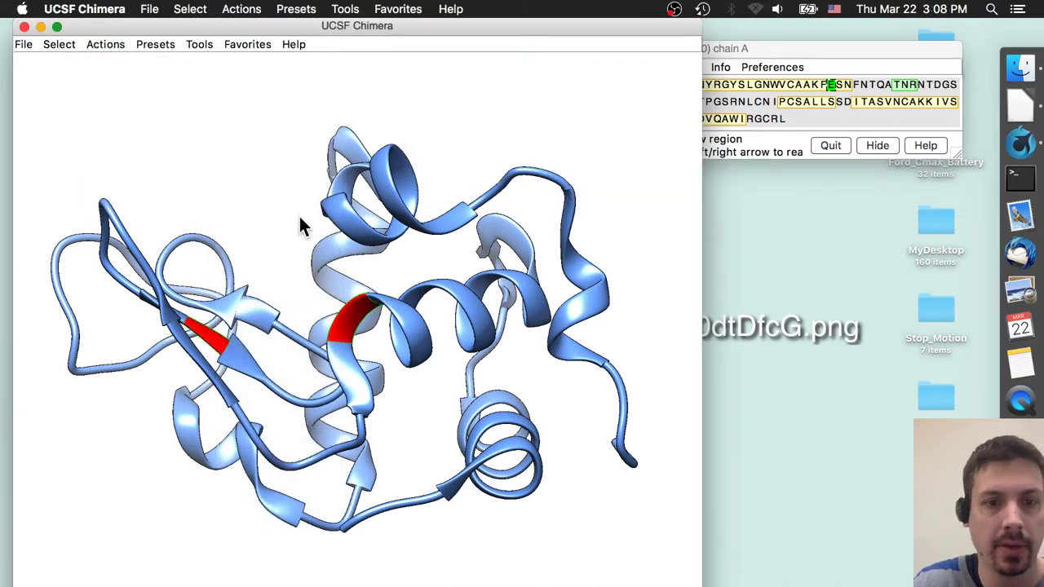
{"action": "left_click", "coordinate": [104, 44]}
{"action": "mouse_move", "coordinate": [110, 60]}
{"action": "left_click", "coordinate": [238, 62]}
Zoom and rotate to centre red Glu35 and Asp52 in a close-up view.
{"action": "left_click_drag", "start_coordinate": [290, 331], "coordinate": [348, 324]}
{"action": "scroll", "coordinate": [347, 324], "scroll_direction": "up", "scroll_amount": 5}
{"action": "scroll", "coordinate": [347, 323], "scroll_direction": "down", "scroll_amount": 5}
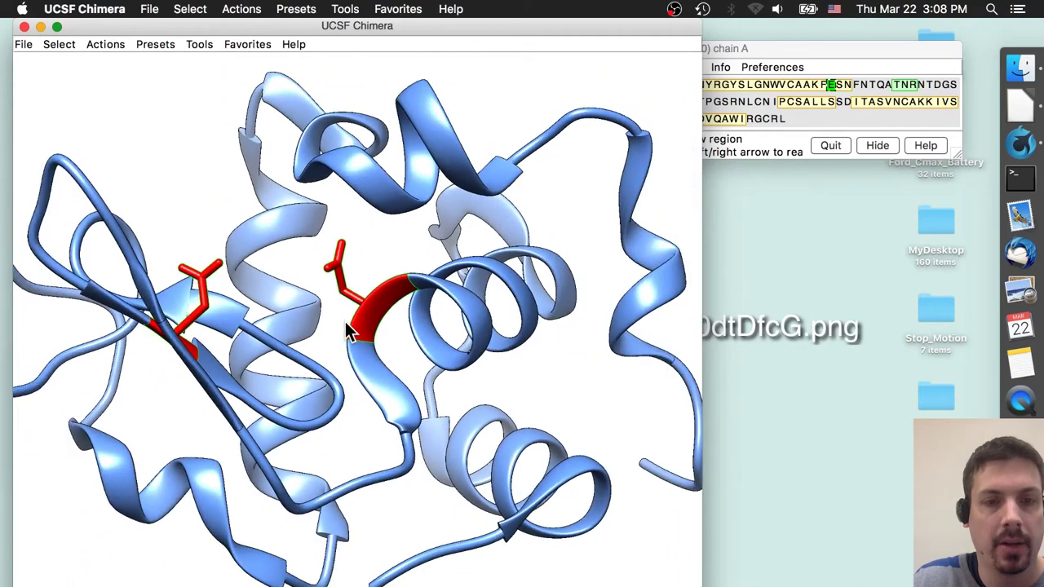
{"action": "left_click_drag", "start_coordinate": [187, 338], "coordinate": [283, 327]}
{"action": "scroll", "coordinate": [343, 330], "scroll_direction": "up", "scroll_amount": 5}
{"action": "middle_click_drag", "start_coordinate": [282, 326], "coordinate": [373, 310]}
{"action": "scroll", "coordinate": [371, 314], "scroll_direction": "up", "scroll_amount": 3}
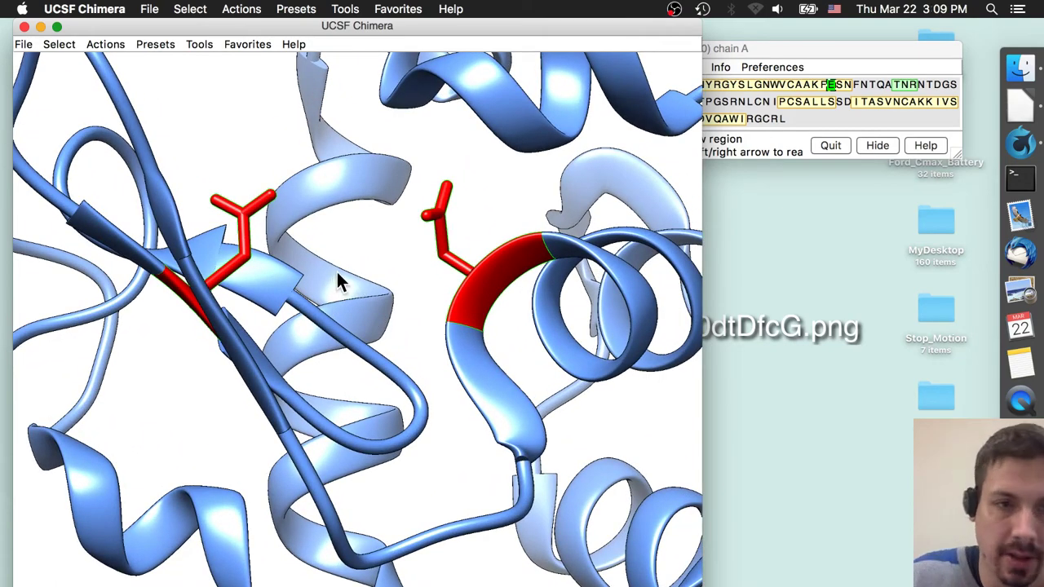
{"action": "mouse_move", "coordinate": [336, 279]}
{"action": "left_mouse_down"}
{"action": "mouse_move", "coordinate": [310, 280]}
{"action": "mouse_move", "coordinate": [326, 272]}
{"action": "left_mouse_up"}
{"action": "middle_click_drag", "start_coordinate": [328, 264], "coordinate": [343, 298]}
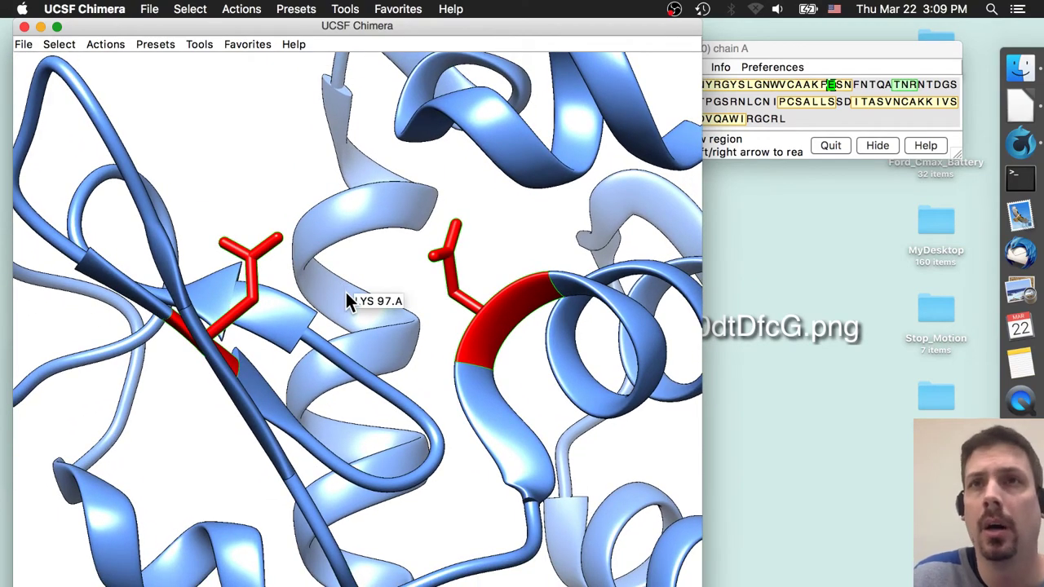
Enable clipping in Side View and pull the near and far planes in around the red residues.
{"action": "left_click", "coordinate": [242, 46]}
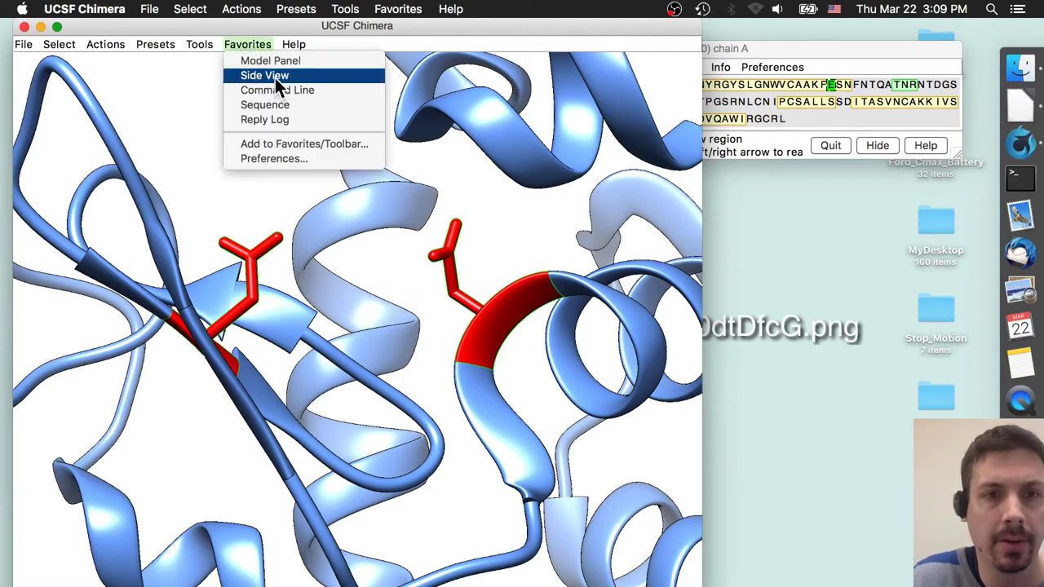
{"action": "left_click", "coordinate": [275, 76]}
{"action": "left_click", "coordinate": [881, 340]}
{"action": "left_click_drag", "start_coordinate": [881, 340], "coordinate": [879, 287]}
{"action": "left_click_drag", "start_coordinate": [969, 367], "coordinate": [924, 366]}
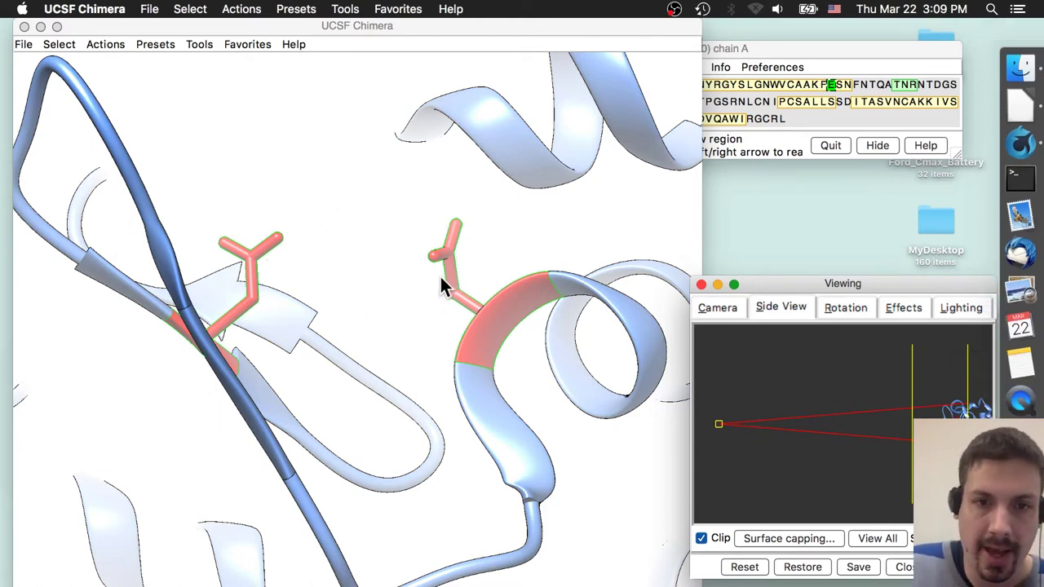
{"action": "left_click_drag", "start_coordinate": [914, 367], "coordinate": [951, 364]}
{"action": "left_click_drag", "start_coordinate": [528, 320], "coordinate": [577, 349]}
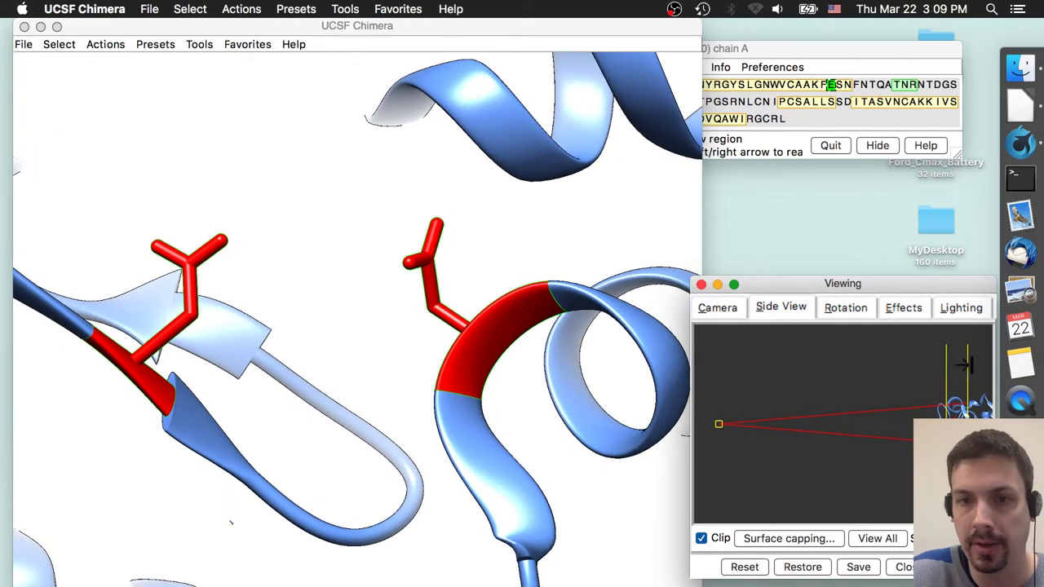
{"action": "left_click_drag", "start_coordinate": [965, 365], "coordinate": [967, 366]}
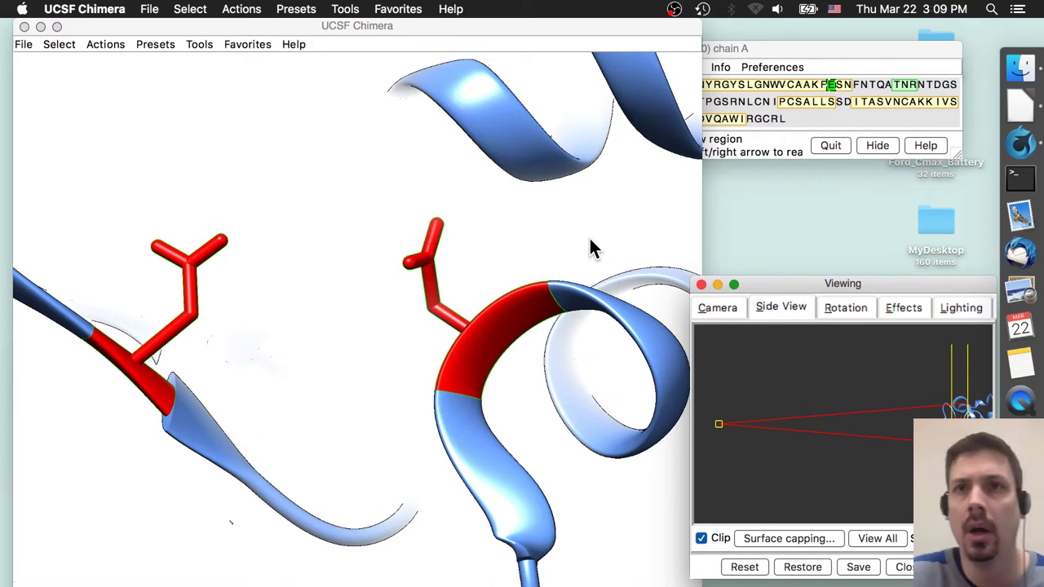
Clear the selection, pick Asp52 OD2 and Glu35 OE1 atoms, then clear it again.
{"action": "left_click", "coordinate": [59, 44]}
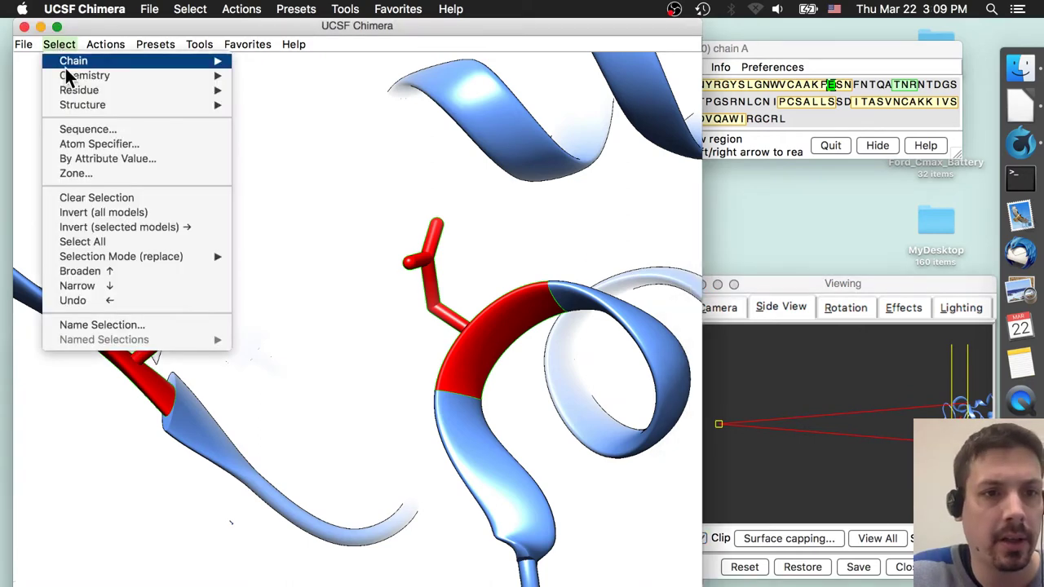
{"action": "left_click", "coordinate": [102, 197]}
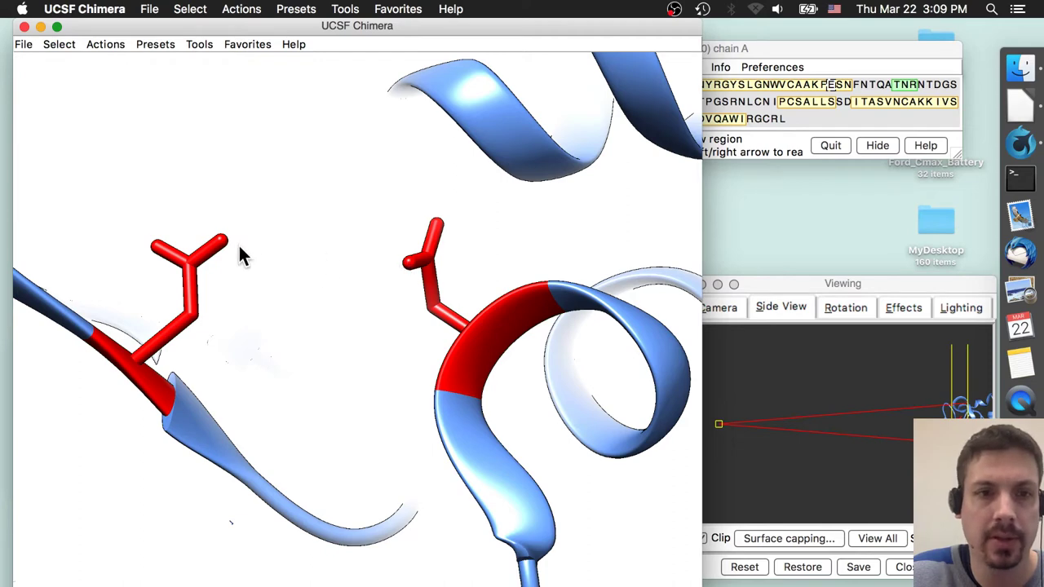
{"action": "mouse_move", "coordinate": [228, 245]}
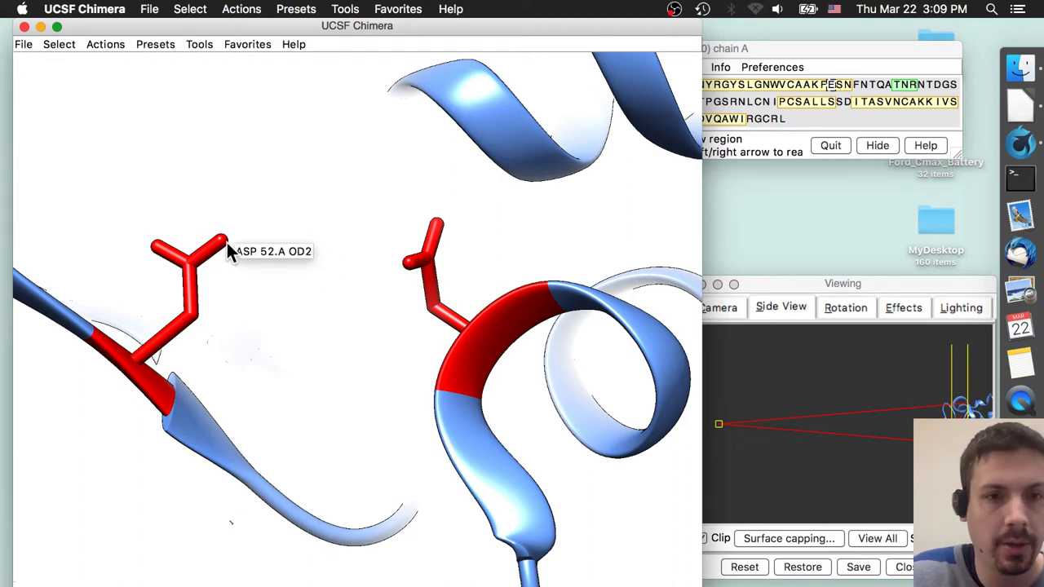
{"action": "left_click", "coordinate": [223, 242], "text": "ctrl"}
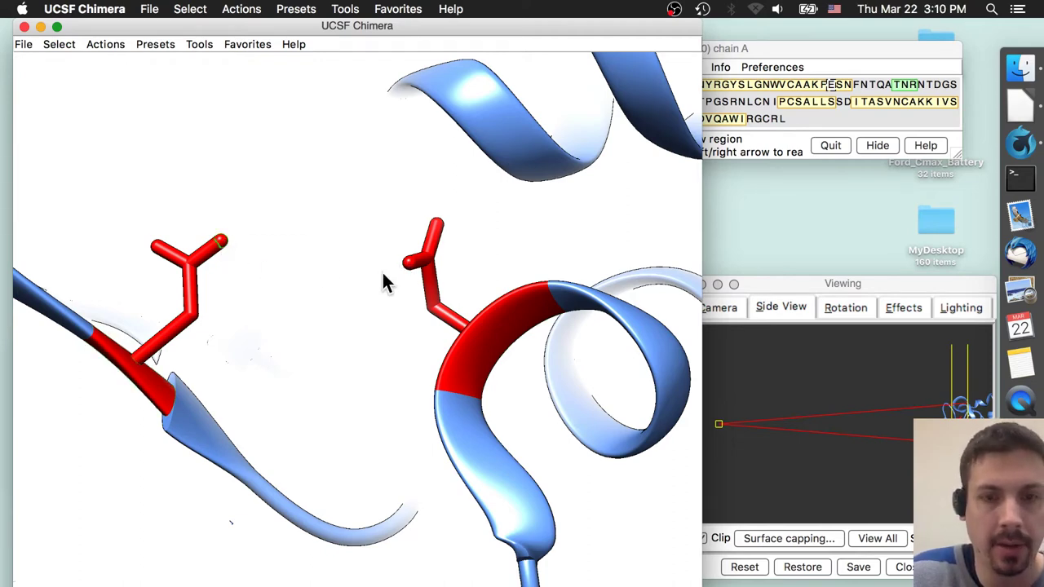
{"action": "left_click", "coordinate": [408, 263], "text": "ctrl"}
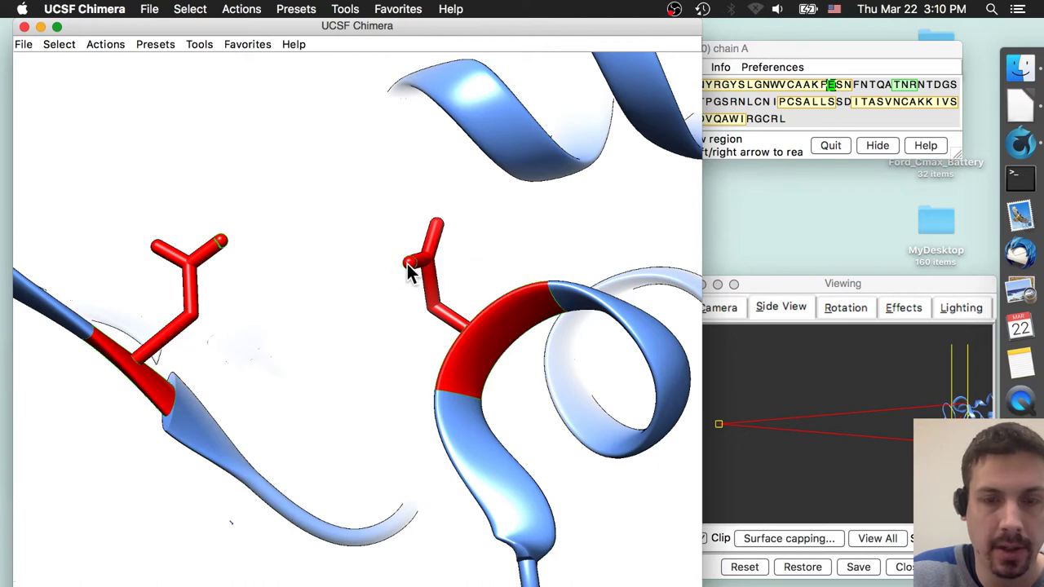
{"action": "left_click", "coordinate": [50, 42]}
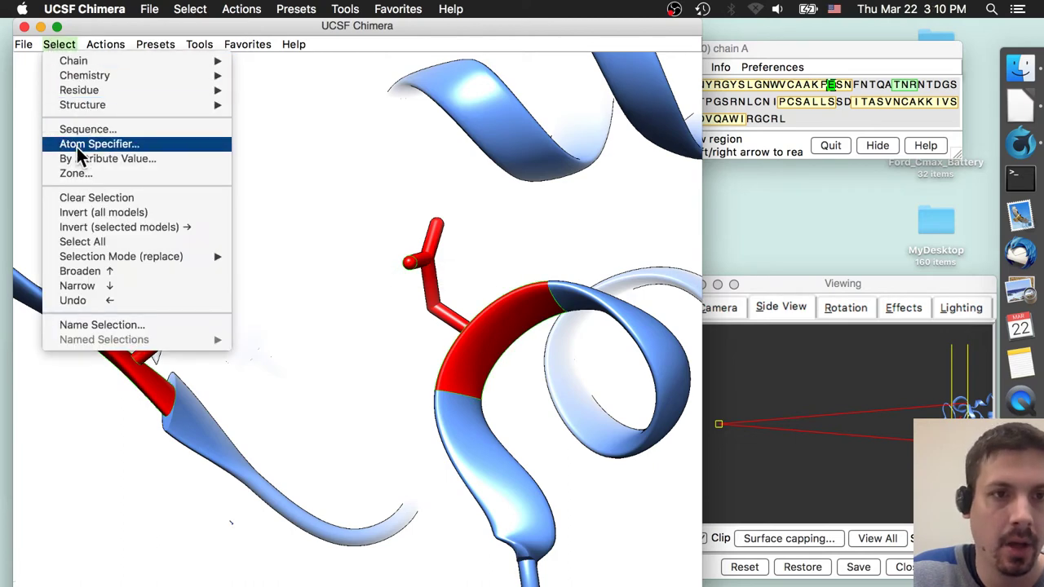
{"action": "left_click", "coordinate": [100, 196]}
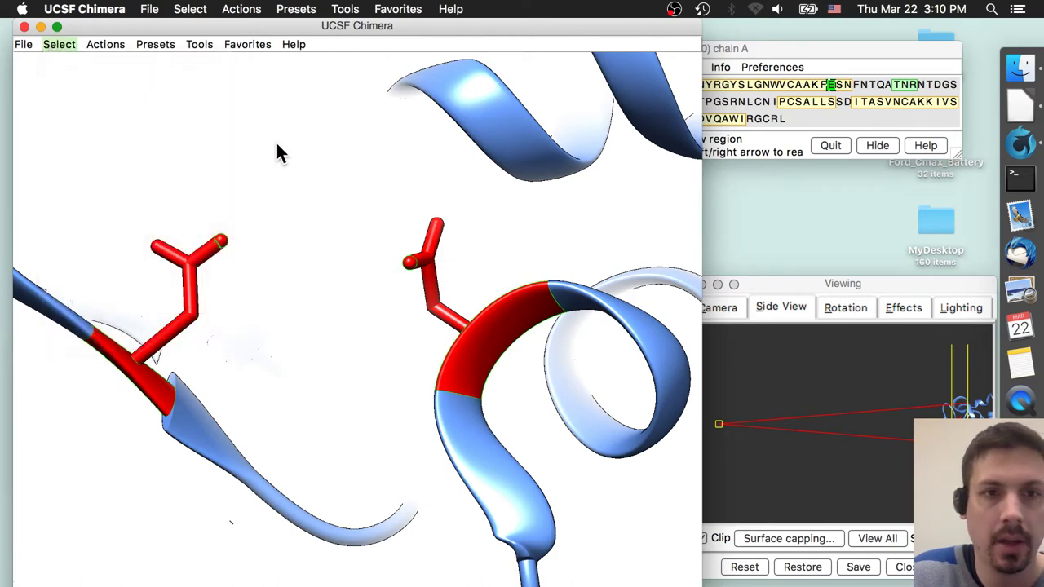
Measure the 5.52 Å distance between the Asp 52 and Glu 35 side-chain oxygens.
{"action": "left_click", "coordinate": [199, 45]}
{"action": "mouse_move", "coordinate": [234, 106]}
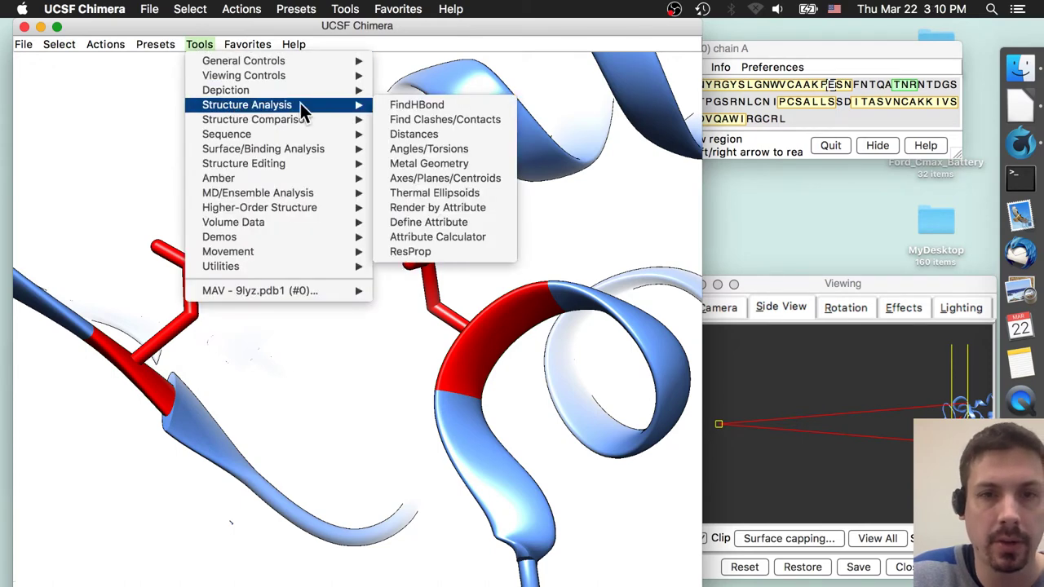
{"action": "left_click", "coordinate": [413, 133]}
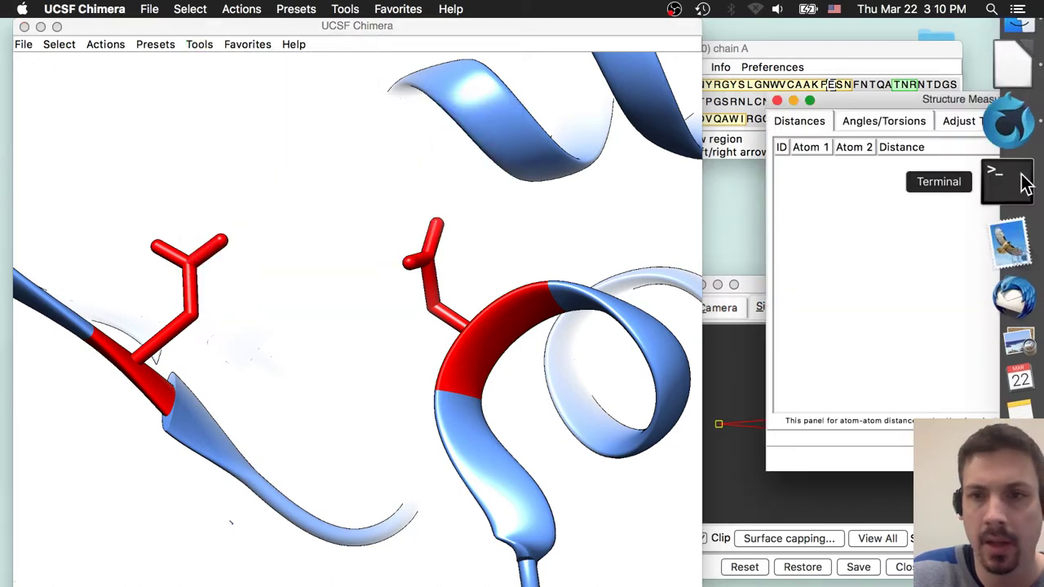
{"action": "left_click_drag", "start_coordinate": [899, 104], "coordinate": [705, 76]}
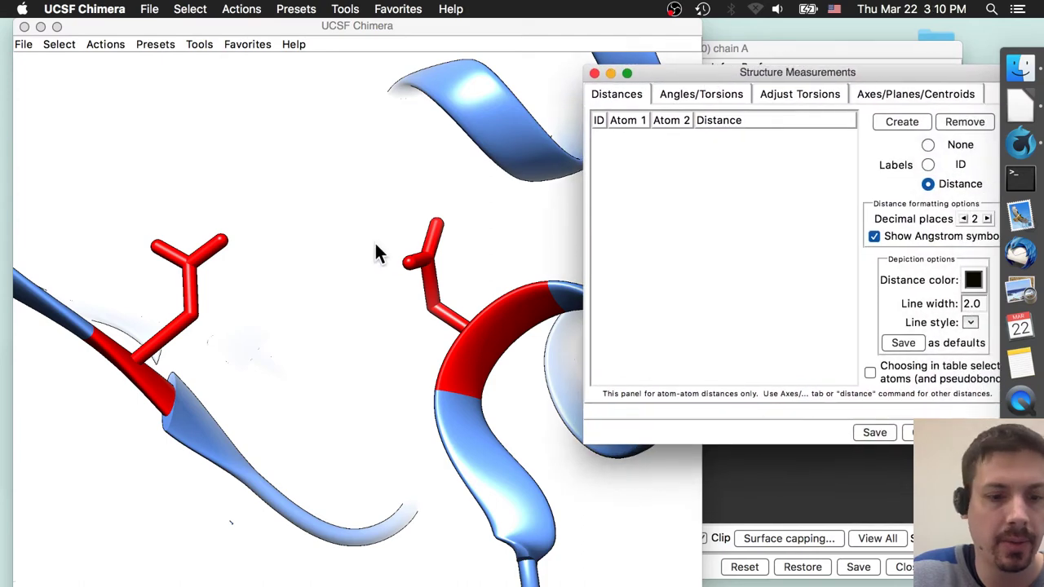
{"action": "left_click", "coordinate": [219, 242], "text": "ctrl"}
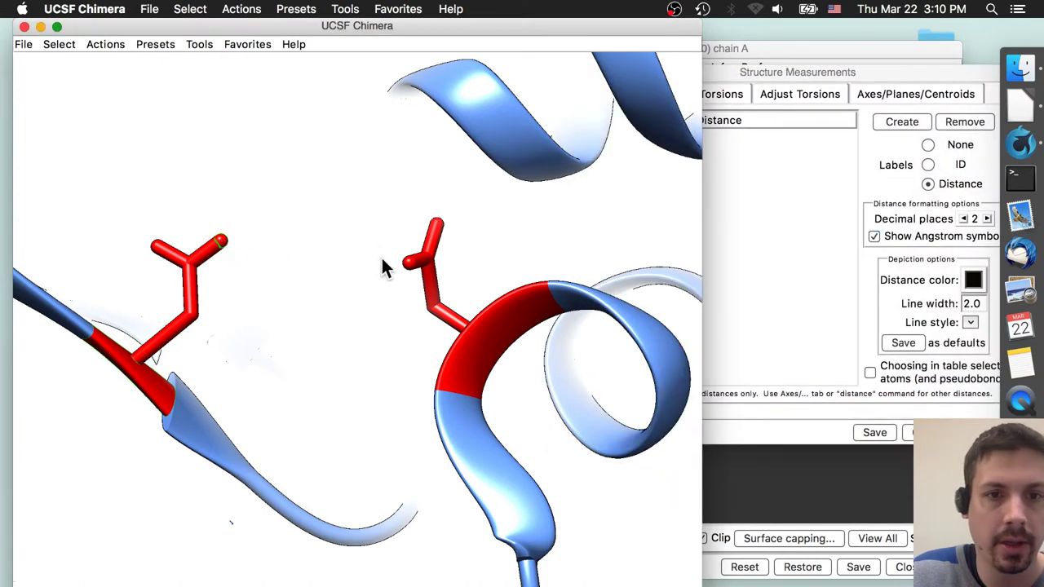
{"action": "left_click", "coordinate": [413, 265], "text": "ctrl+shift"}
{"action": "left_click", "coordinate": [760, 74]}
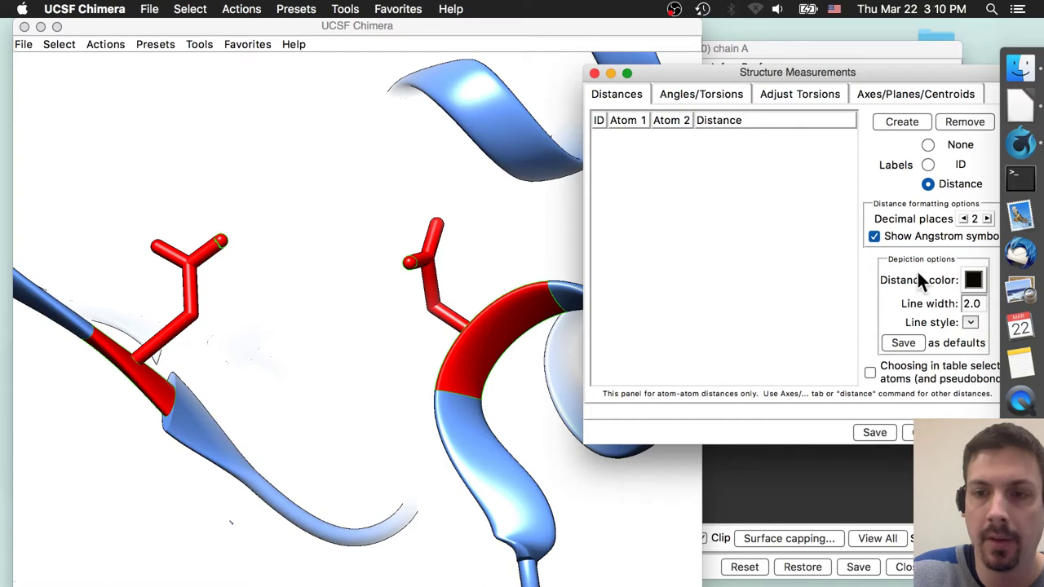
{"action": "left_click", "coordinate": [906, 121]}
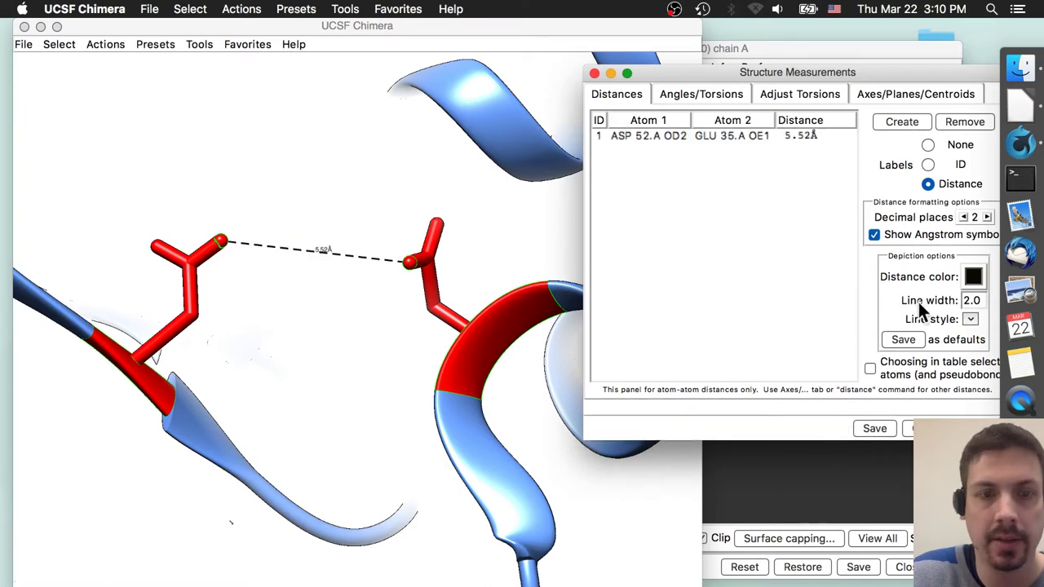
Close the distance measurements panel without saving and clear the atom selection.
{"action": "left_click", "coordinate": [875, 429]}
{"action": "left_click", "coordinate": [874, 518]}
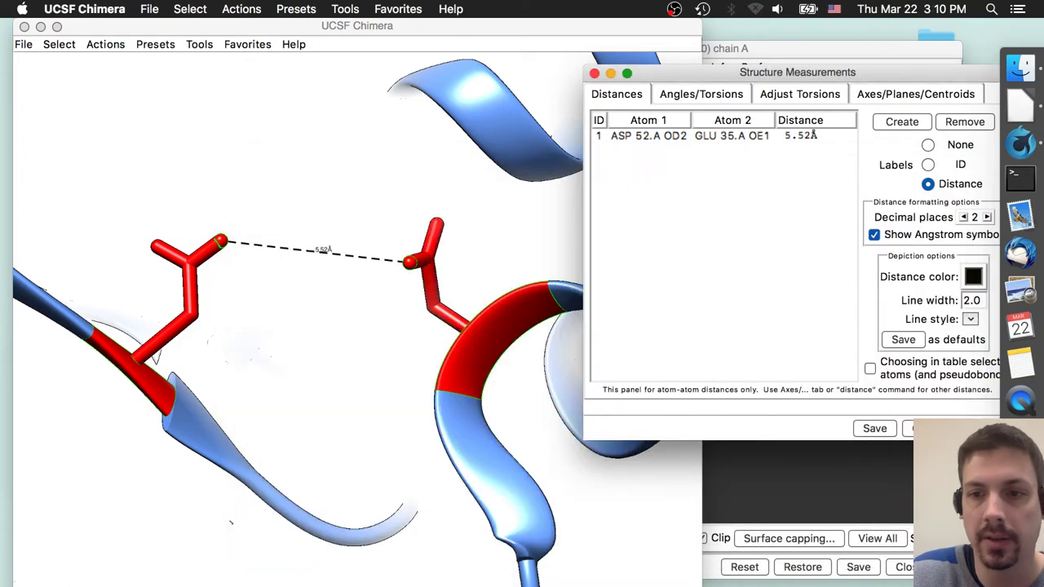
{"action": "left_click", "coordinate": [873, 427]}
{"action": "left_click", "coordinate": [53, 45]}
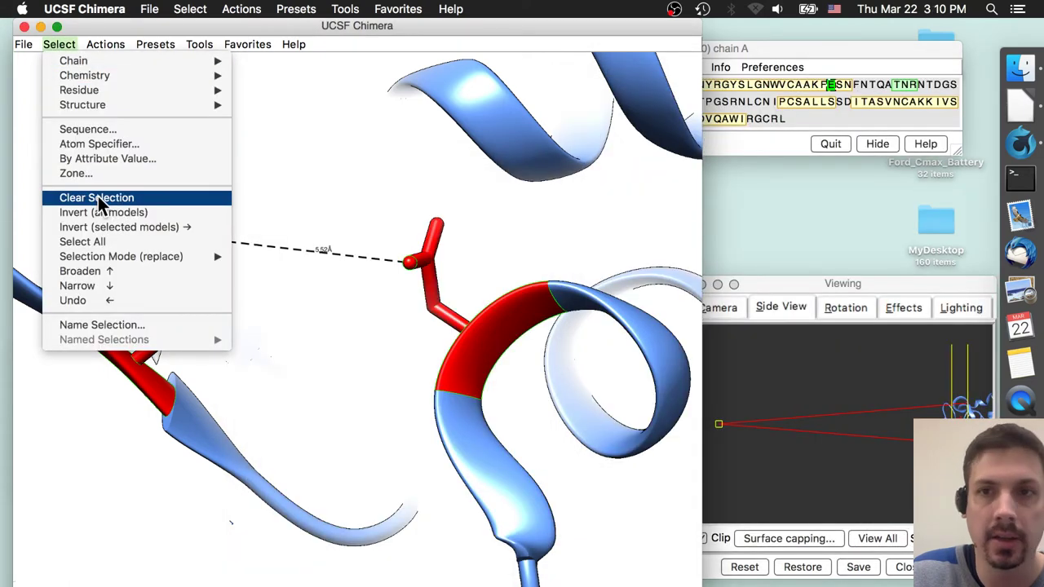
{"action": "left_click", "coordinate": [98, 196]}
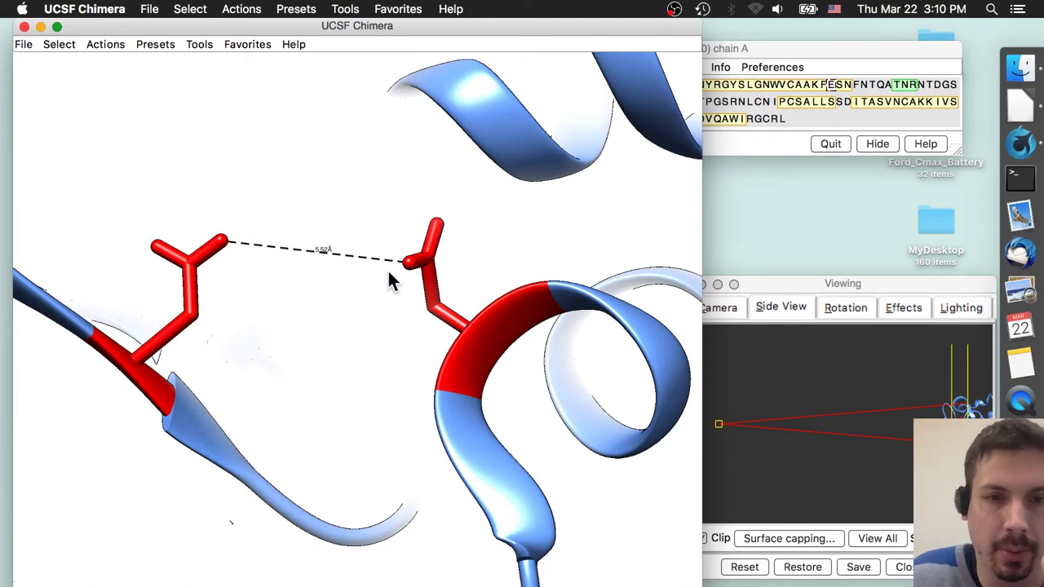
Select the bound ligand and display it as sticks.
{"action": "middle_click_drag", "start_coordinate": [348, 272], "coordinate": [371, 318]}
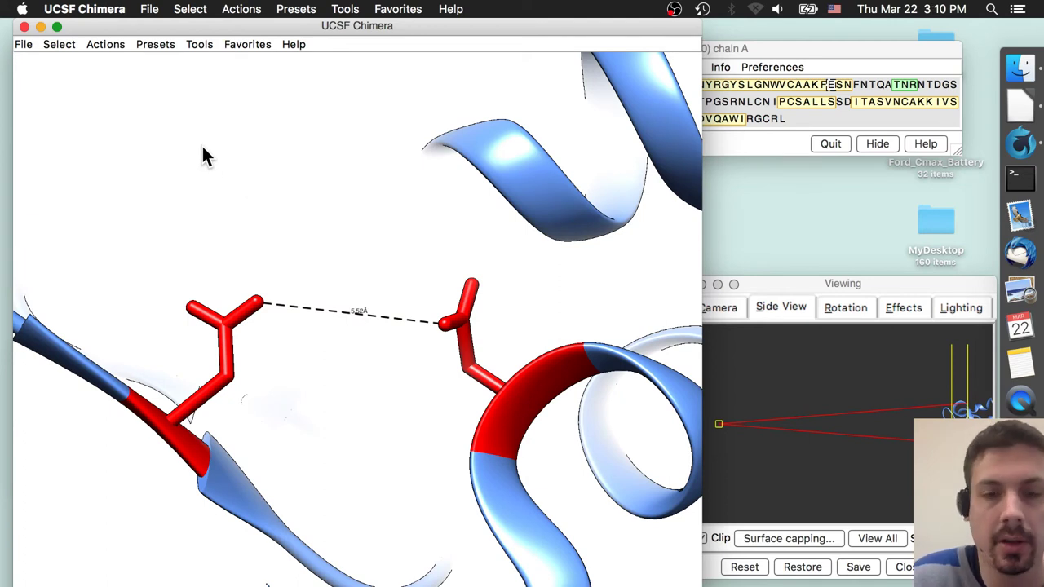
{"action": "left_click", "coordinate": [60, 44]}
{"action": "mouse_move", "coordinate": [69, 92]}
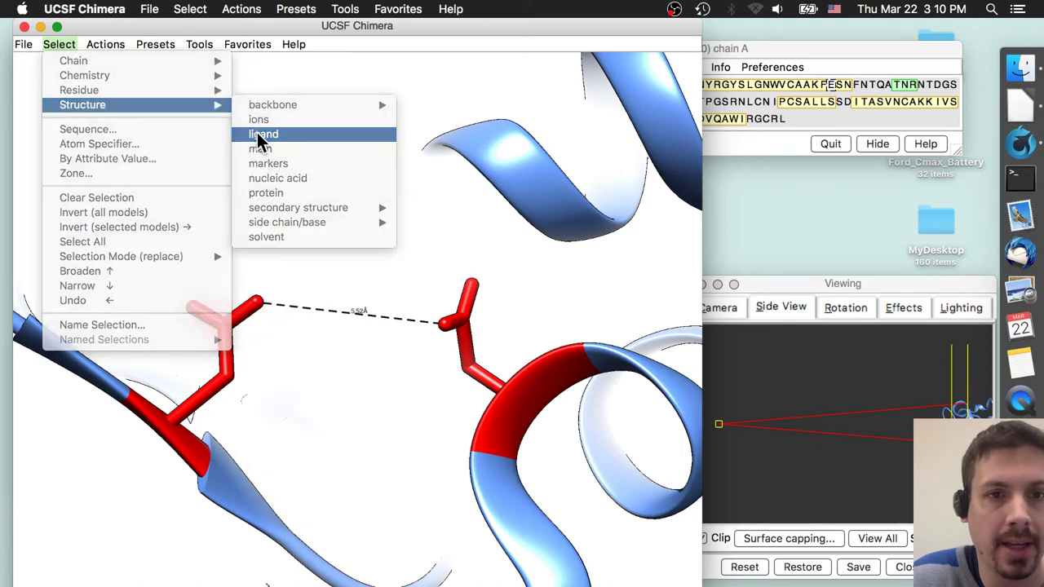
{"action": "left_click", "coordinate": [258, 134]}
{"action": "left_click", "coordinate": [103, 44]}
{"action": "mouse_move", "coordinate": [204, 63]}
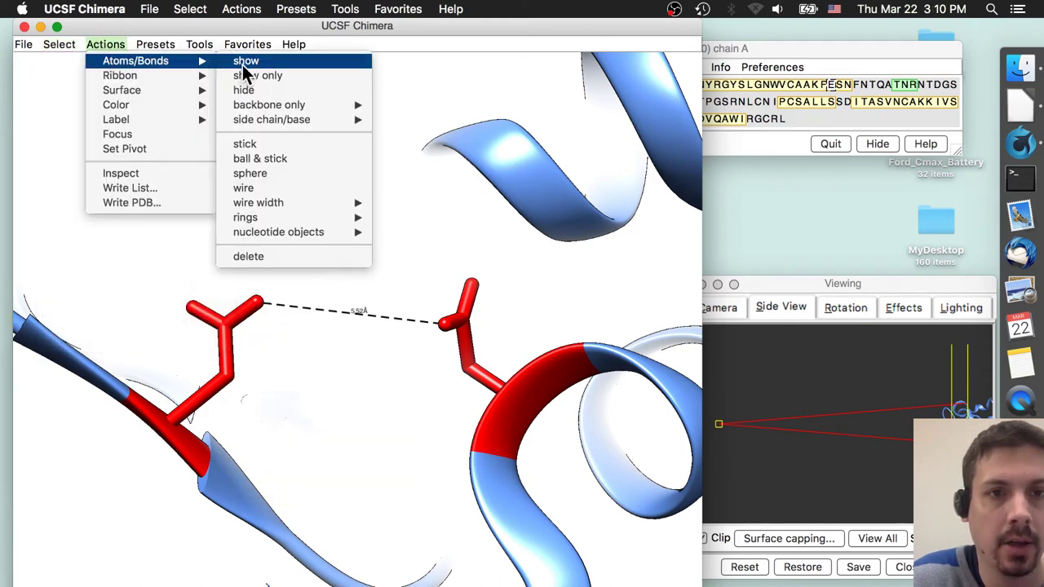
{"action": "left_click", "coordinate": [244, 62]}
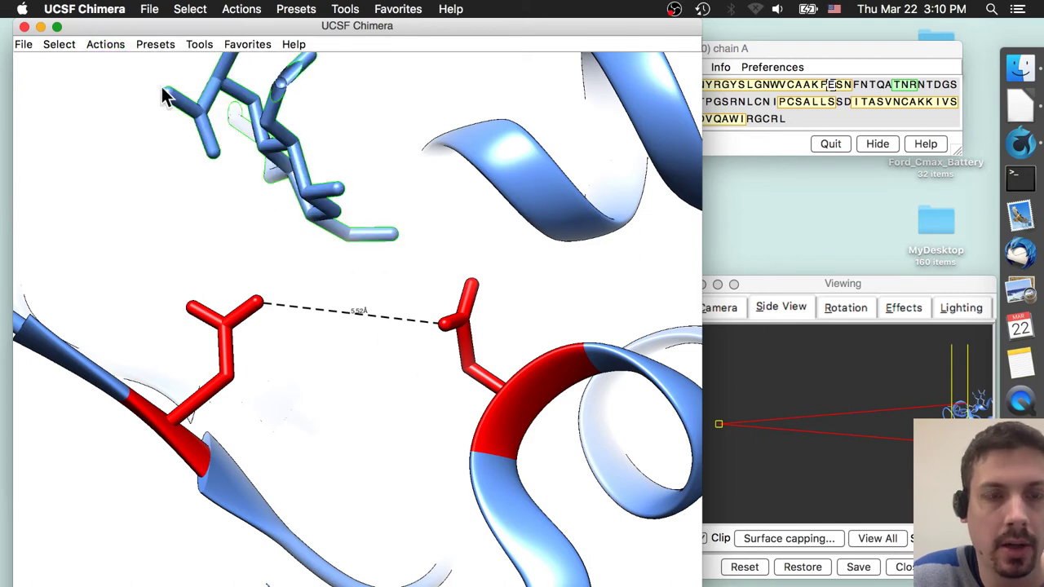
Colour the ligand forest green, deselect it, and rotate the model to show it.
{"action": "left_click", "coordinate": [110, 43]}
{"action": "mouse_move", "coordinate": [177, 106]}
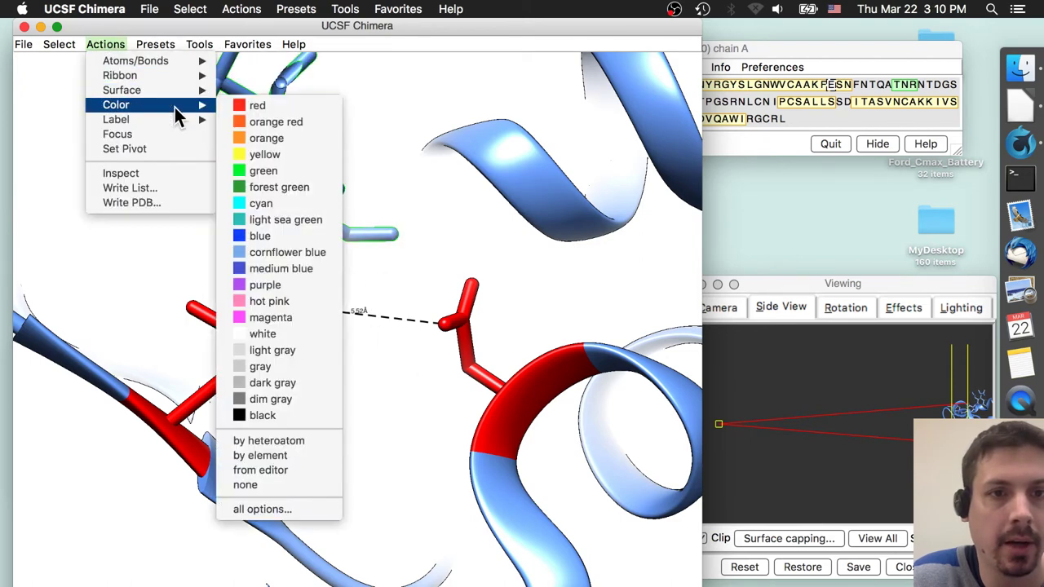
{"action": "left_click", "coordinate": [275, 186]}
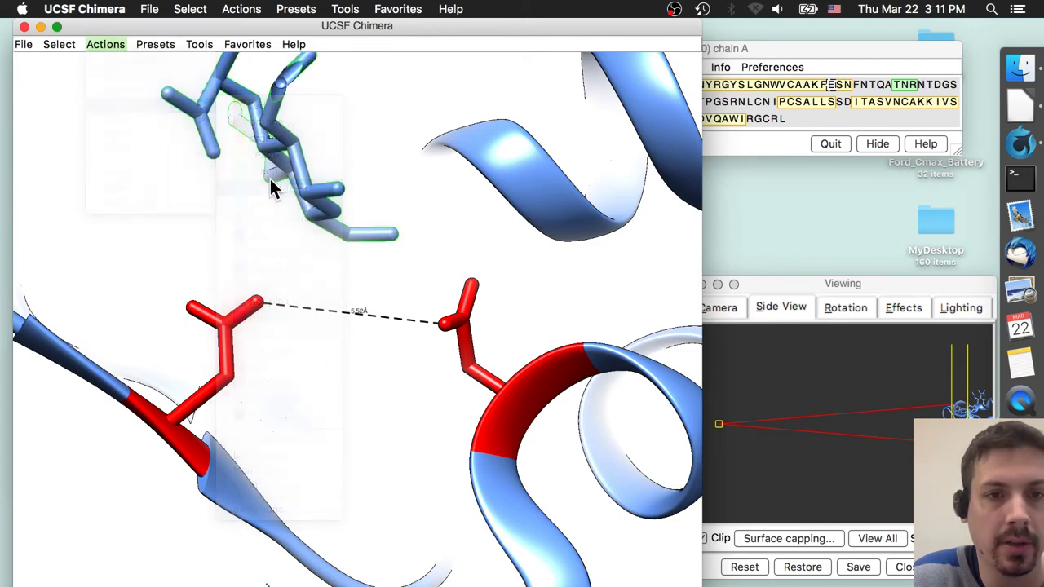
{"action": "left_click", "coordinate": [58, 44]}
{"action": "left_click", "coordinate": [106, 198]}
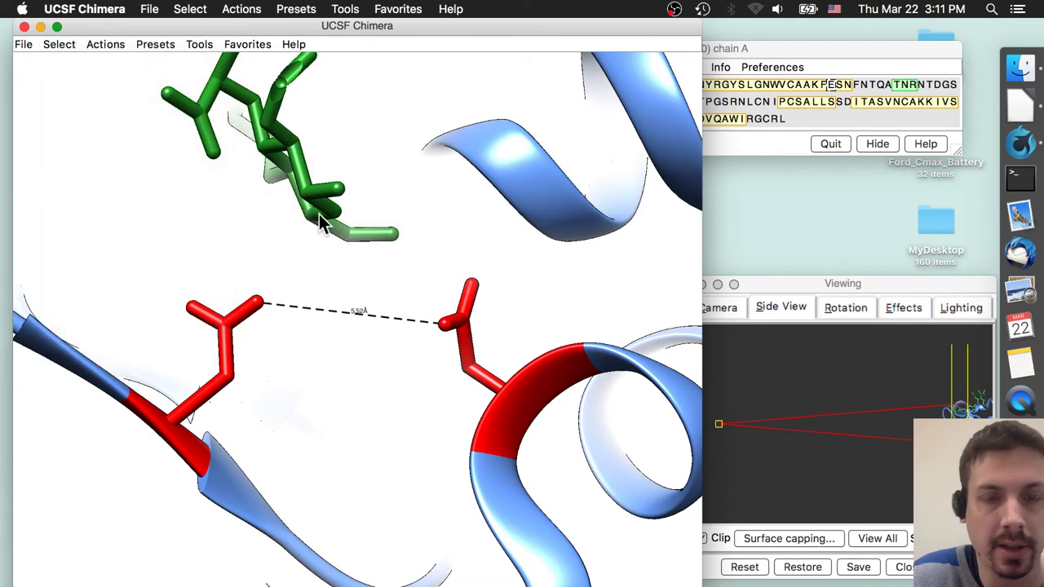
{"action": "middle_click_drag", "start_coordinate": [313, 208], "coordinate": [314, 263]}
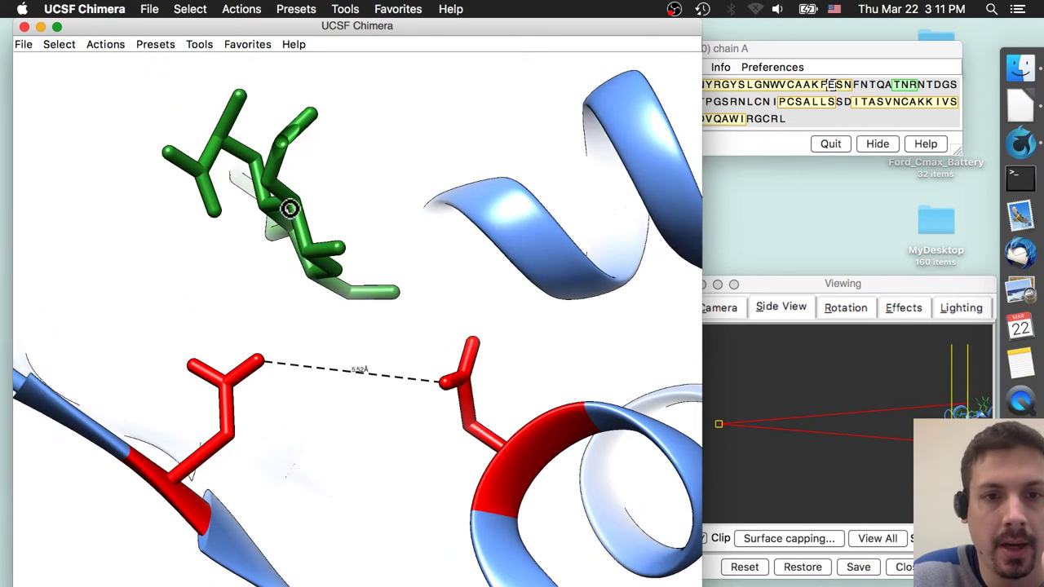
{"action": "left_click_drag", "start_coordinate": [290, 208], "coordinate": [327, 316]}
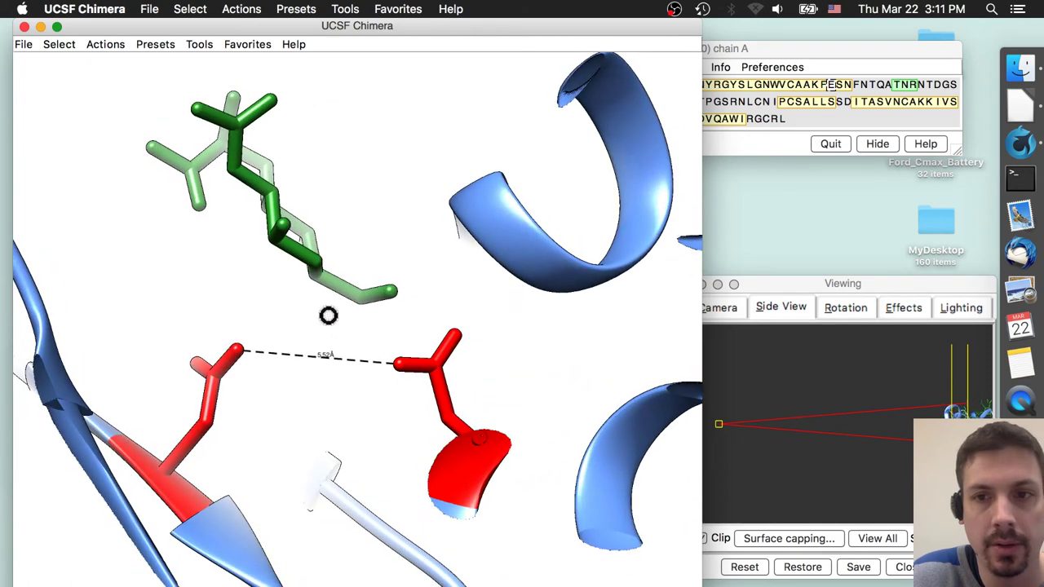
Close the sequence window and measure the 4.40 Å Asp 52 oxygen to ligand O1 distance.
{"action": "left_click", "coordinate": [847, 140]}
{"action": "left_click", "coordinate": [848, 142]}
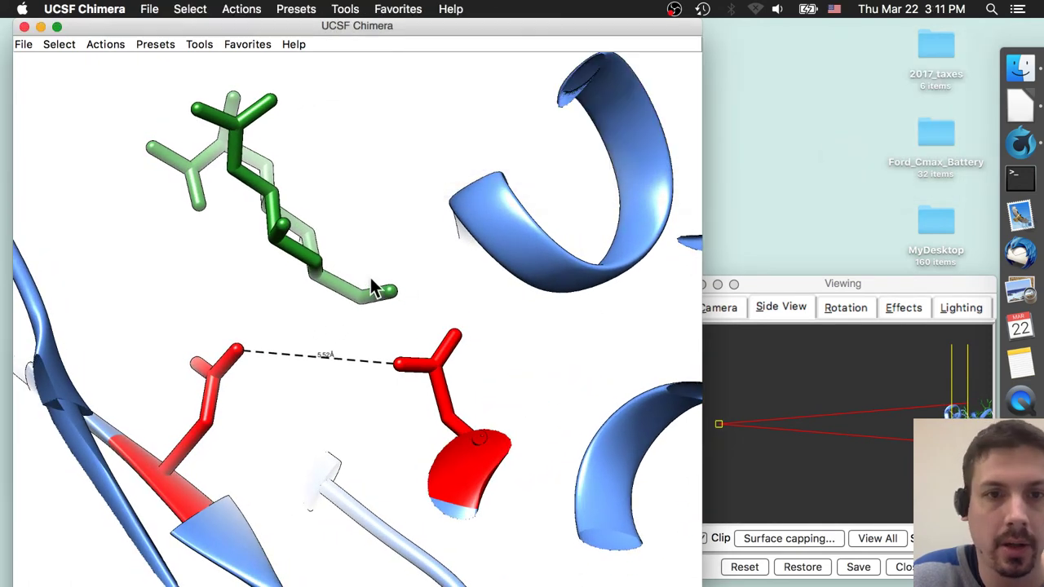
{"action": "left_click_drag", "start_coordinate": [279, 311], "coordinate": [335, 361]}
{"action": "left_click", "coordinate": [211, 41]}
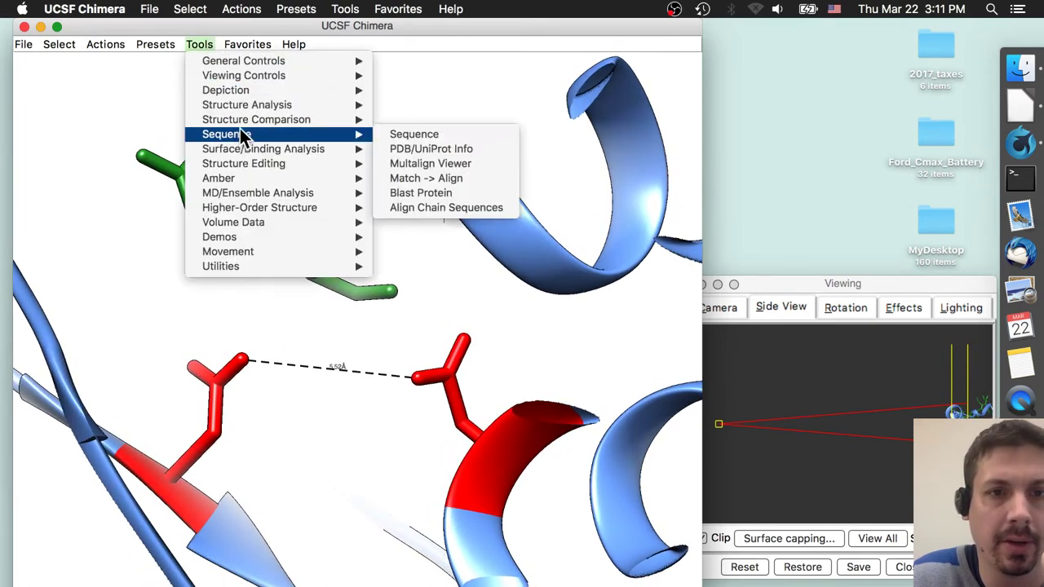
{"action": "mouse_move", "coordinate": [307, 103]}
{"action": "left_click", "coordinate": [415, 133]}
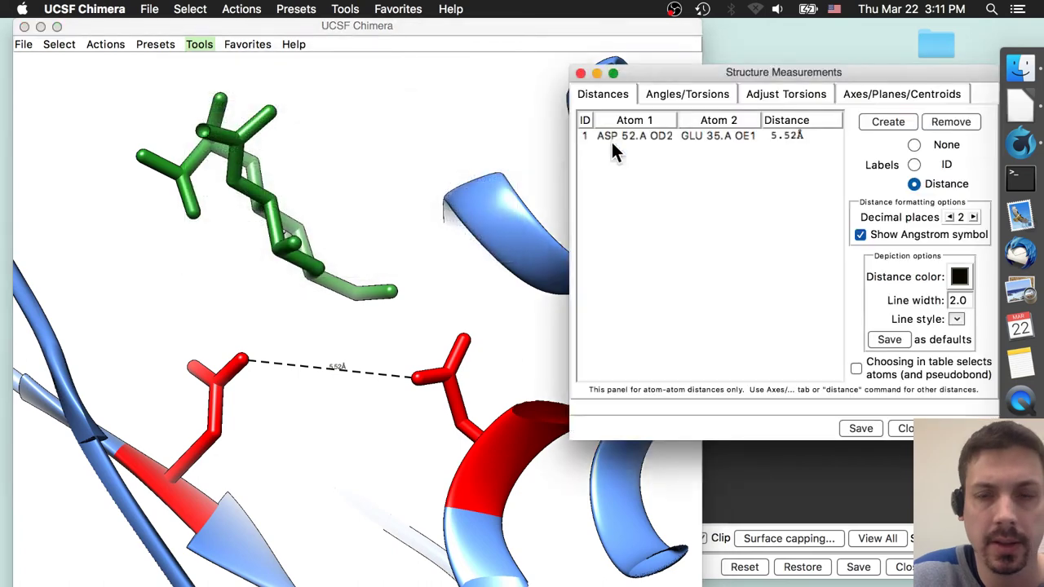
{"action": "left_click", "coordinate": [264, 299]}
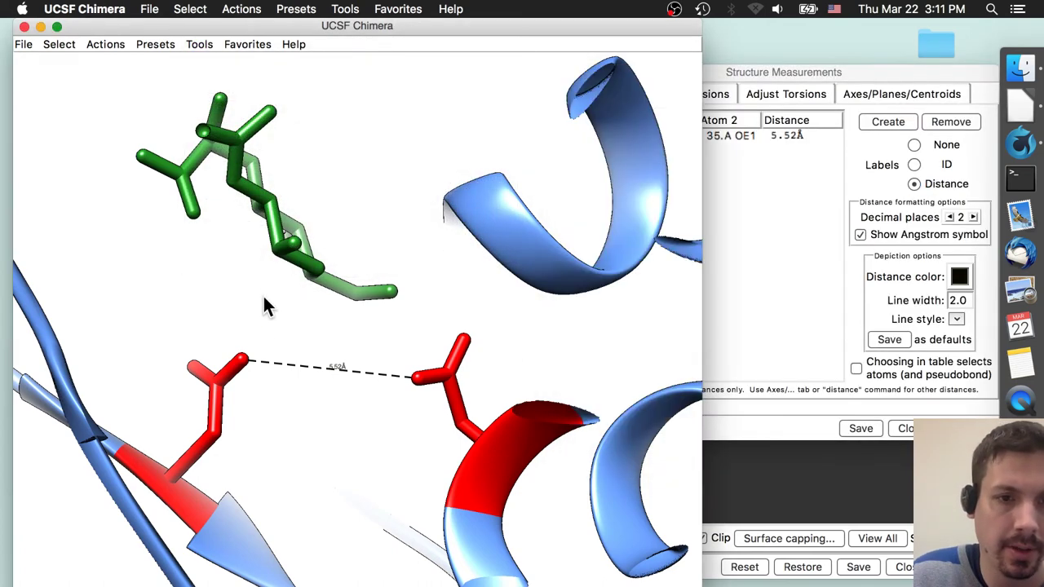
{"action": "left_click", "coordinate": [247, 359], "text": "ctrl"}
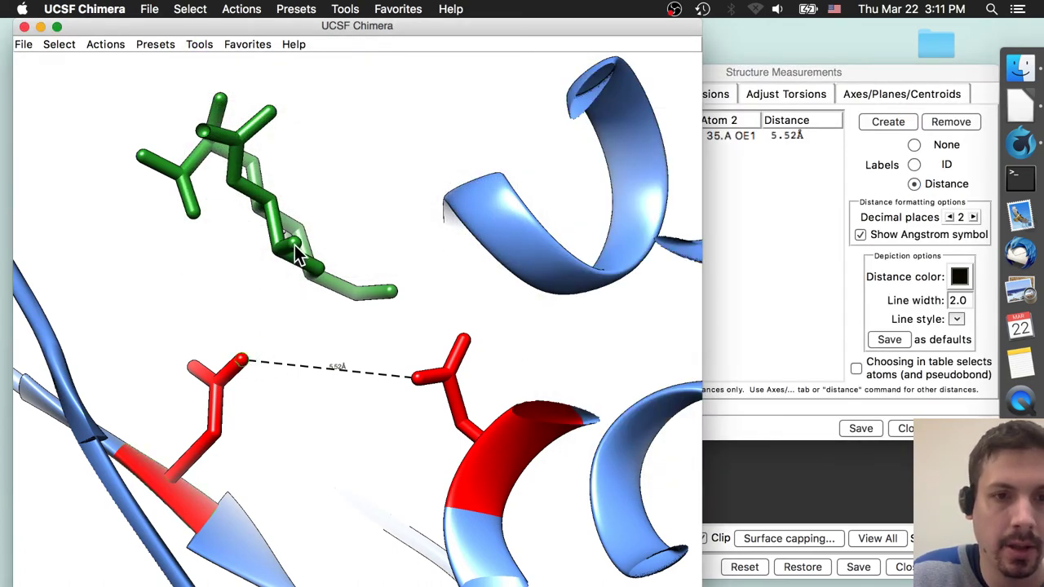
{"action": "left_click", "coordinate": [886, 122]}
{"action": "left_click", "coordinate": [886, 122]}
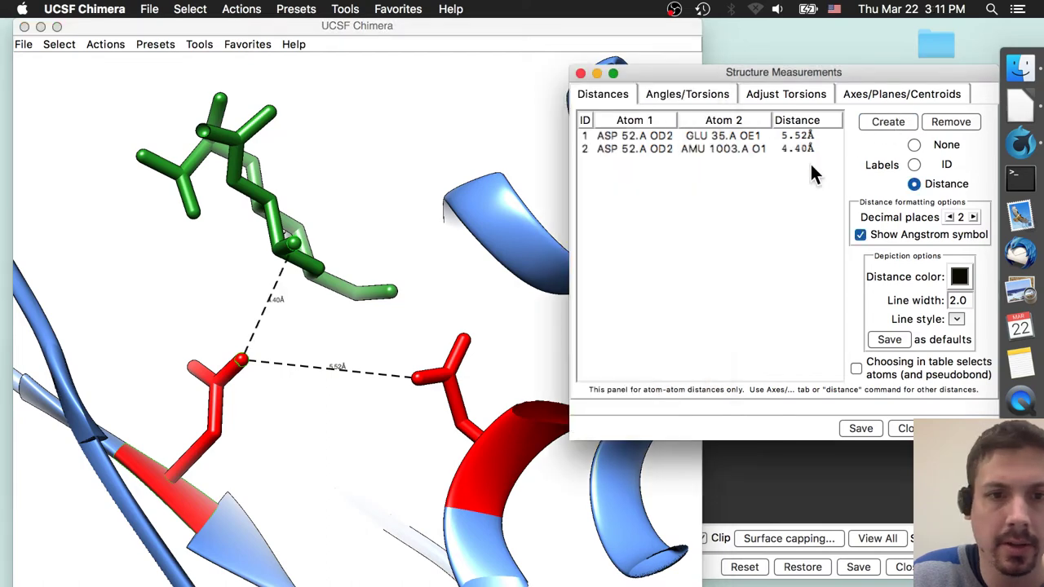
Measure the 3.67 Å Glu 35 oxygen to ligand O6 distance, close the panel, and reframe.
{"action": "left_click", "coordinate": [392, 294]}
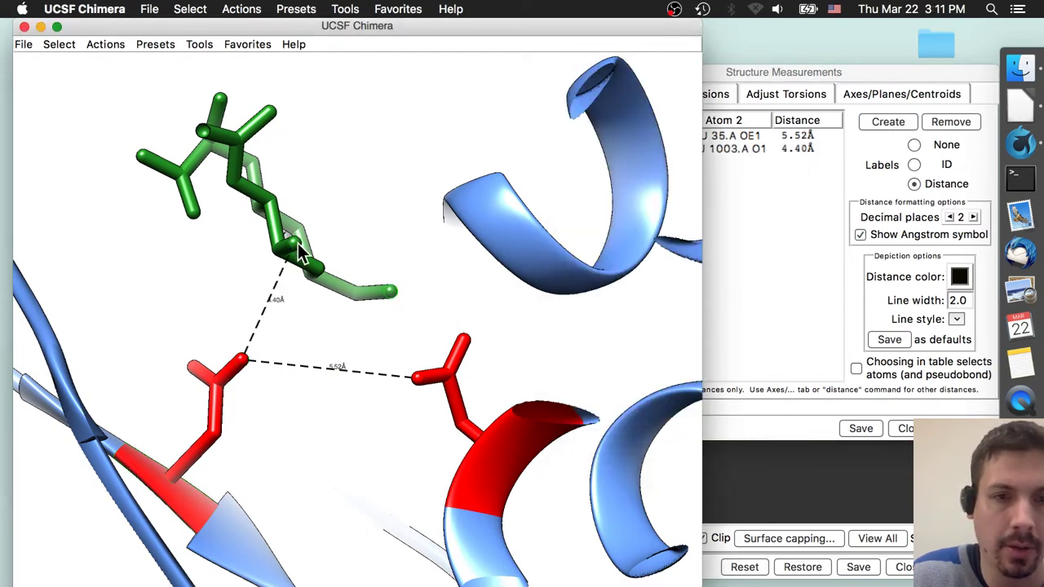
{"action": "left_click", "coordinate": [419, 377], "text": "ctrl"}
{"action": "left_click", "coordinate": [884, 119]}
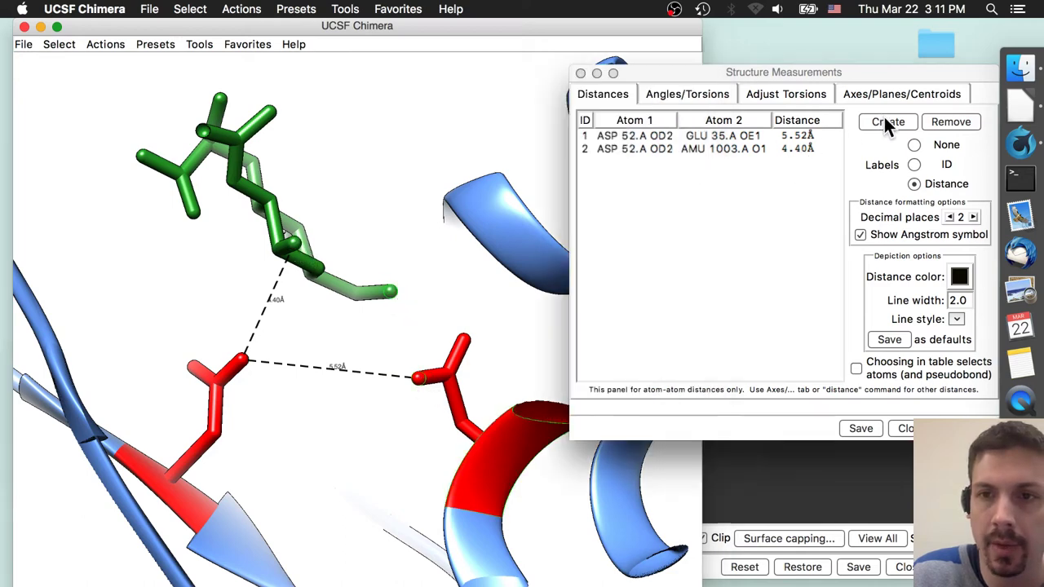
{"action": "left_click", "coordinate": [400, 355]}
{"action": "left_click_drag", "start_coordinate": [322, 366], "coordinate": [388, 359]}
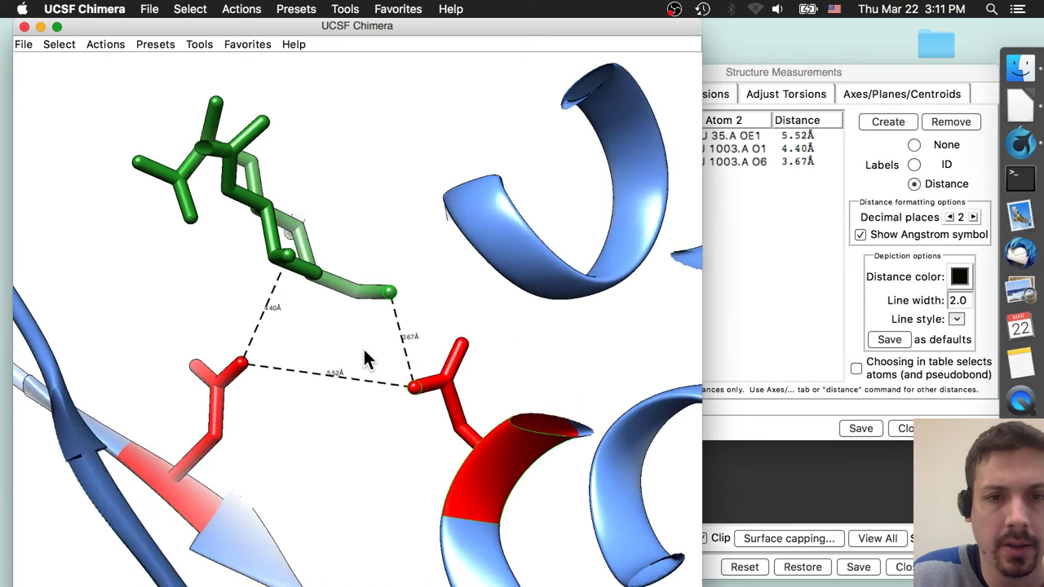
{"action": "left_click", "coordinate": [897, 431]}
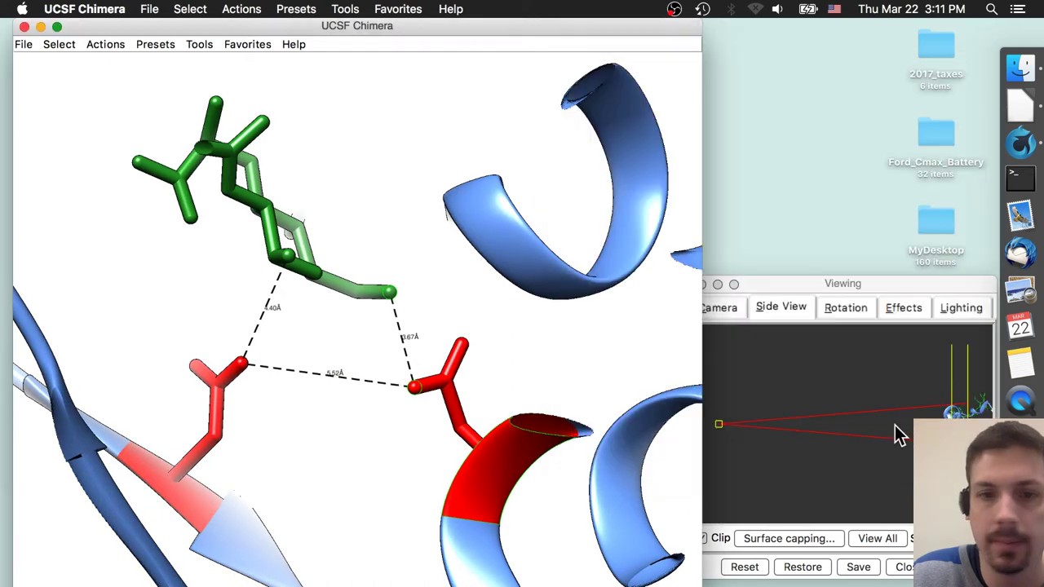
{"action": "left_click_drag", "start_coordinate": [307, 363], "coordinate": [233, 232]}
Clear the red helix selection and zoom in on the ligand, side chains and distance lines.
{"action": "left_click", "coordinate": [63, 44]}
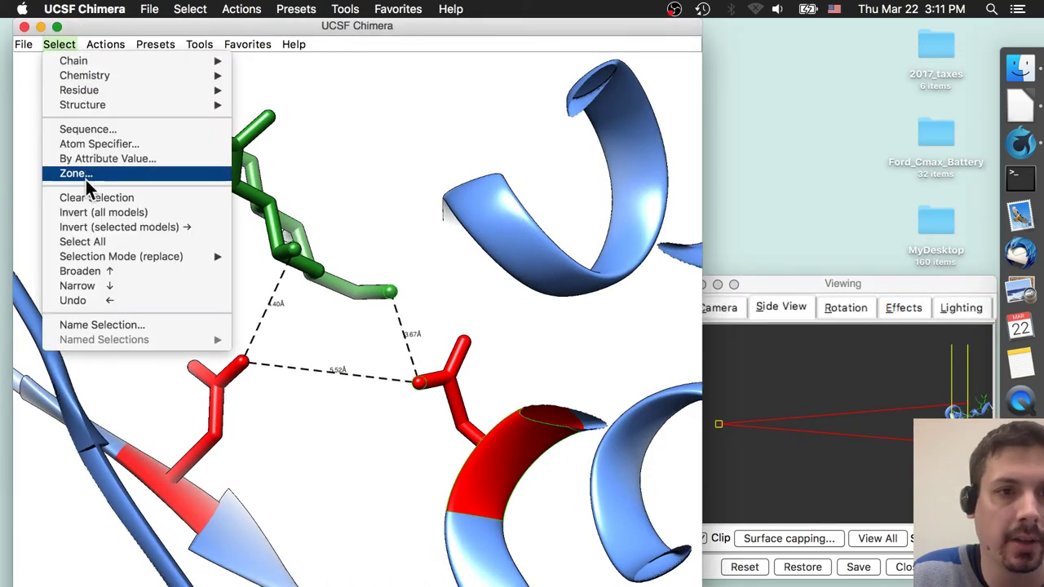
{"action": "left_click", "coordinate": [93, 194]}
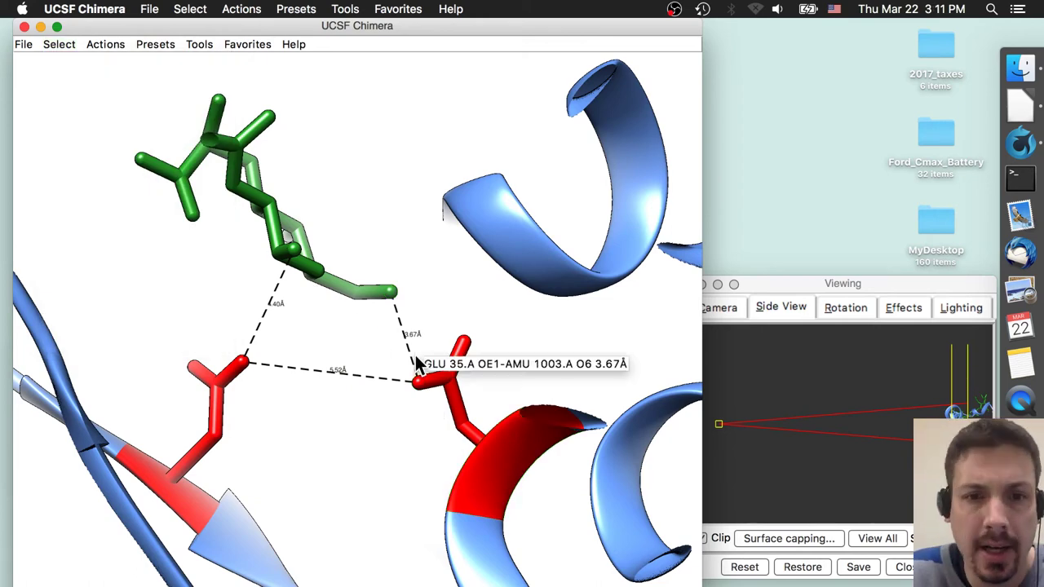
{"action": "scroll", "coordinate": [415, 355], "scroll_direction": "up", "scroll_amount": 3}
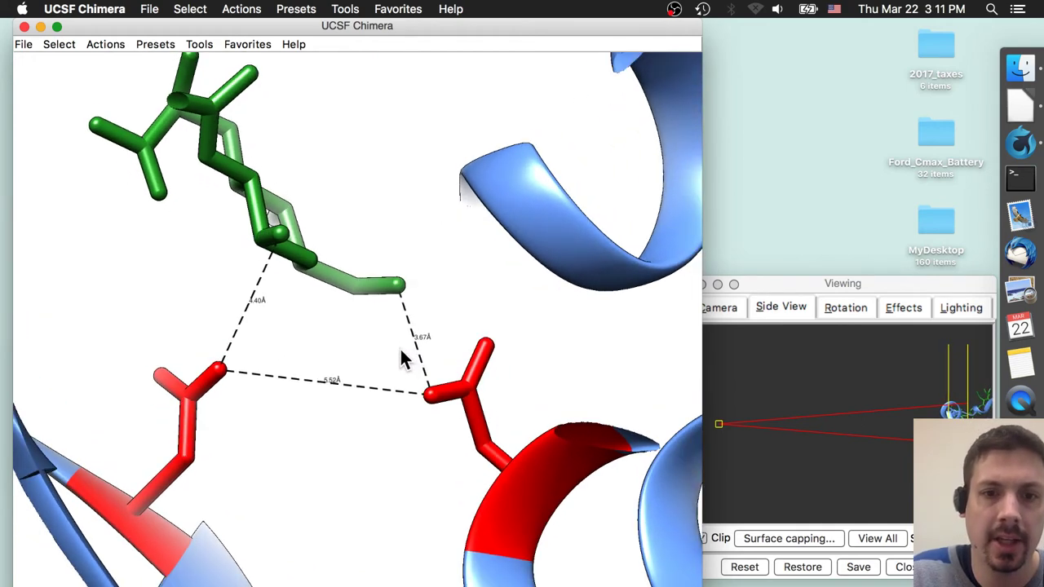
{"action": "middle_click_drag", "start_coordinate": [400, 354], "coordinate": [425, 351]}
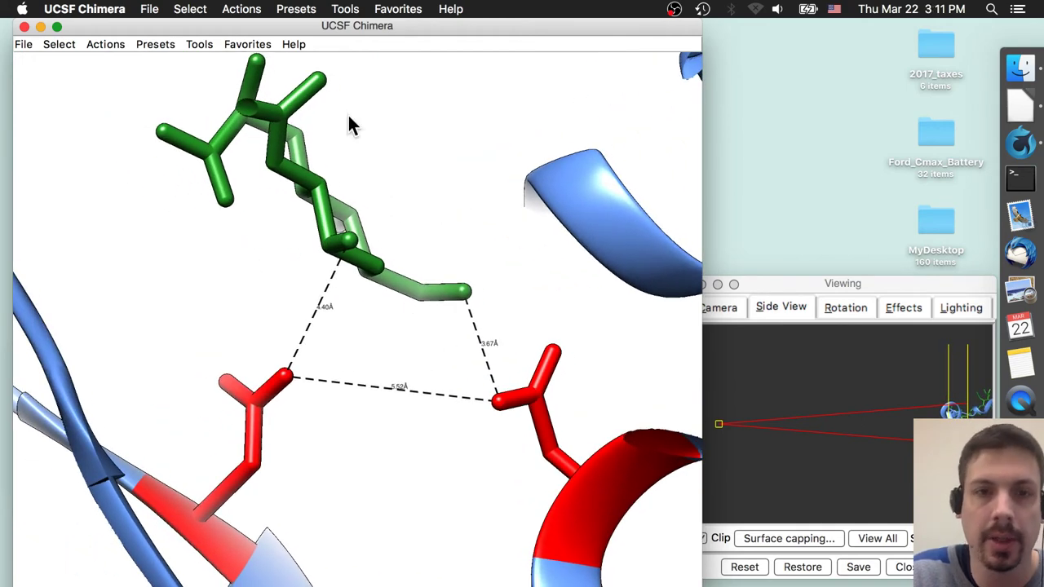
Lower the lighting contrast and brightness in the Side View Lighting settings.
{"action": "left_click", "coordinate": [243, 46]}
{"action": "left_click", "coordinate": [261, 76]}
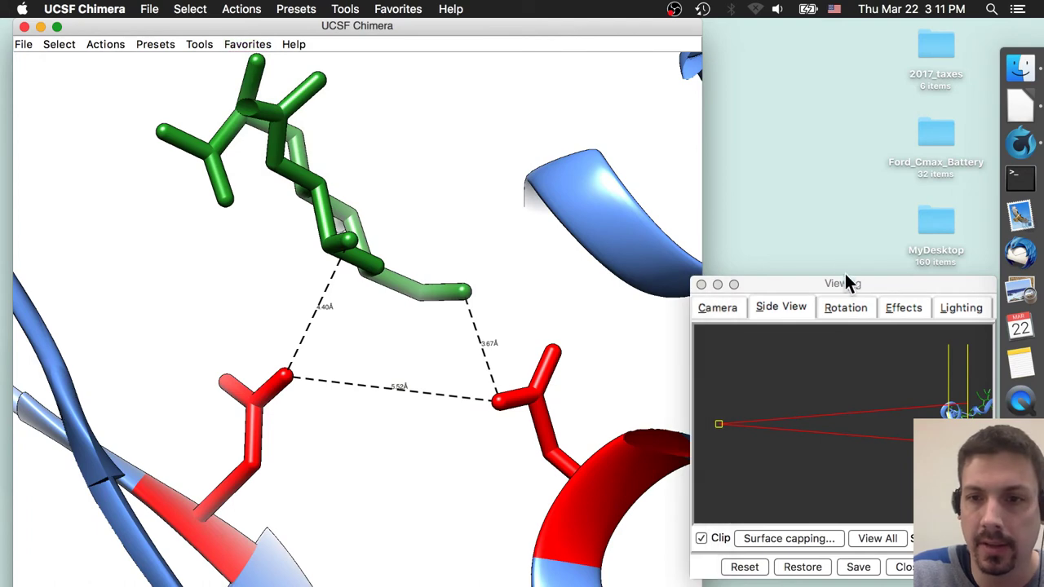
{"action": "left_click", "coordinate": [959, 310]}
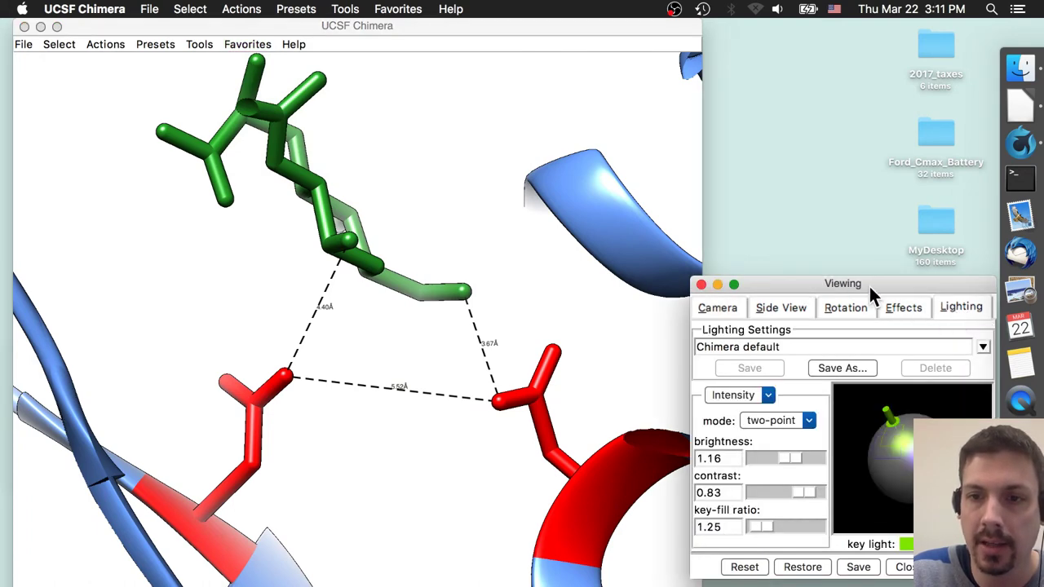
{"action": "left_click_drag", "start_coordinate": [870, 284], "coordinate": [854, 211]}
{"action": "left_click_drag", "start_coordinate": [801, 419], "coordinate": [784, 419]}
{"action": "left_click_drag", "start_coordinate": [788, 383], "coordinate": [777, 383]}
Set shininess reflectivity to 0.1 and sharpness to 64, then soften the key-fill ratio to 1.11864.
{"action": "left_click", "coordinate": [760, 322]}
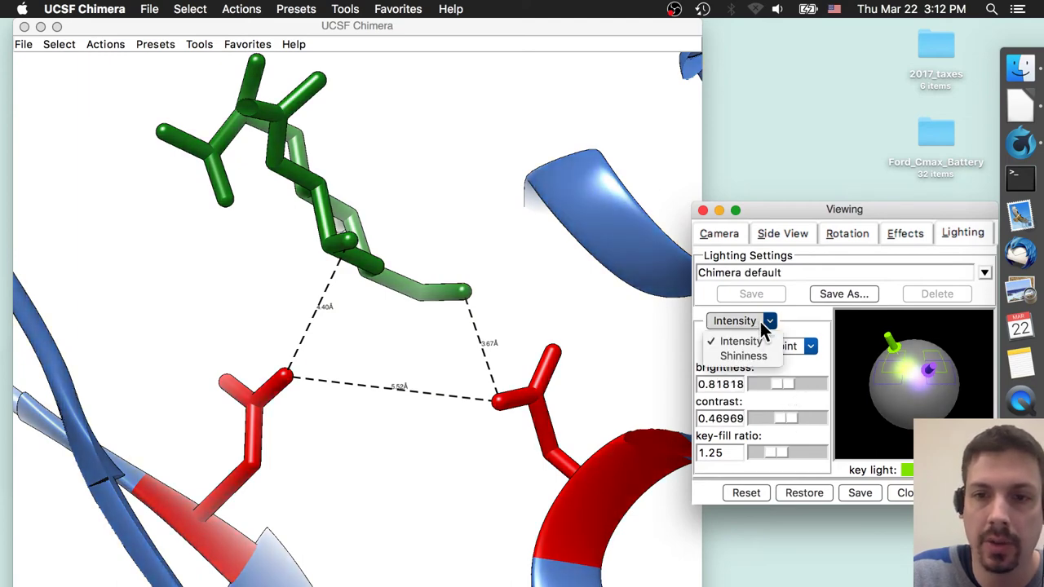
{"action": "left_click", "coordinate": [755, 358]}
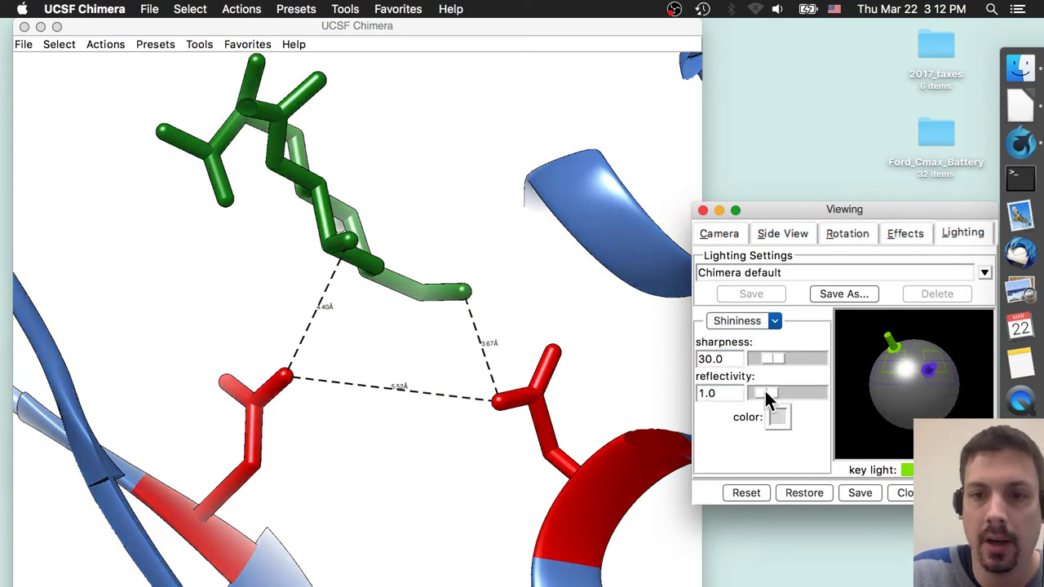
{"action": "left_click_drag", "start_coordinate": [734, 393], "coordinate": [695, 391]}
{"action": "type", "text": "0.1"}
{"action": "key", "text": "Return"}
{"action": "left_click_drag", "start_coordinate": [772, 357], "coordinate": [782, 356]}
{"action": "left_click", "coordinate": [739, 320]}
{"action": "left_click", "coordinate": [740, 341]}
{"action": "left_click_drag", "start_coordinate": [777, 380], "coordinate": [756, 419]}
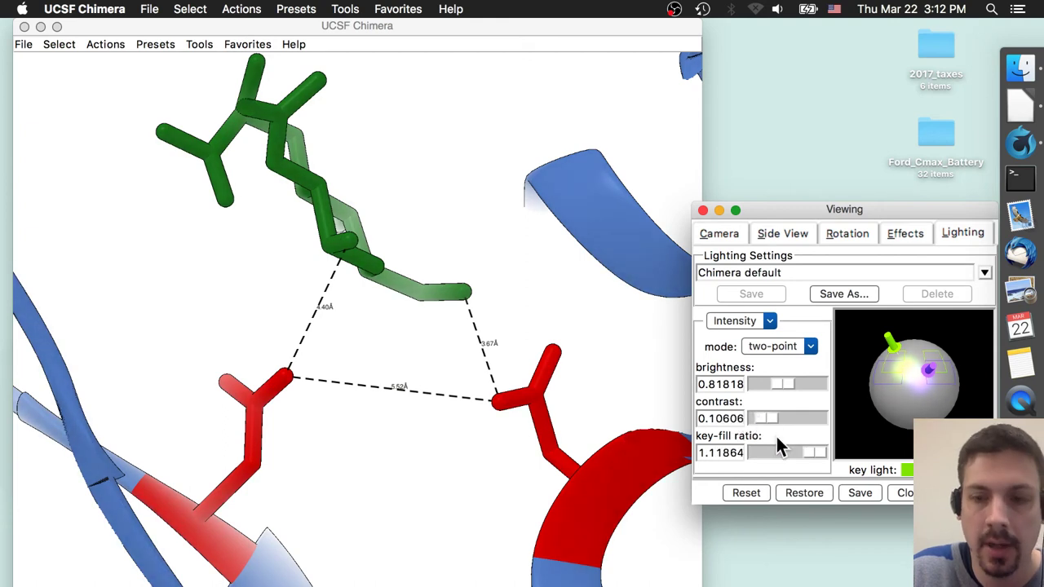
Set silhouette width to 3.0, toggle silhouettes off and on, and close the Viewing window.
{"action": "left_click", "coordinate": [903, 493]}
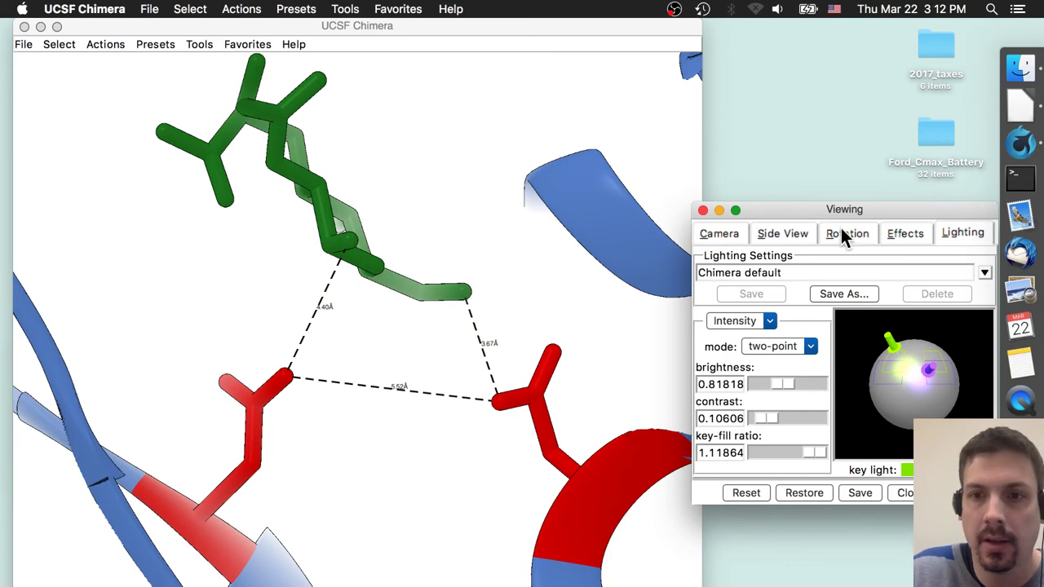
{"action": "left_click", "coordinate": [900, 231]}
{"action": "left_click_drag", "start_coordinate": [811, 429], "coordinate": [760, 422]}
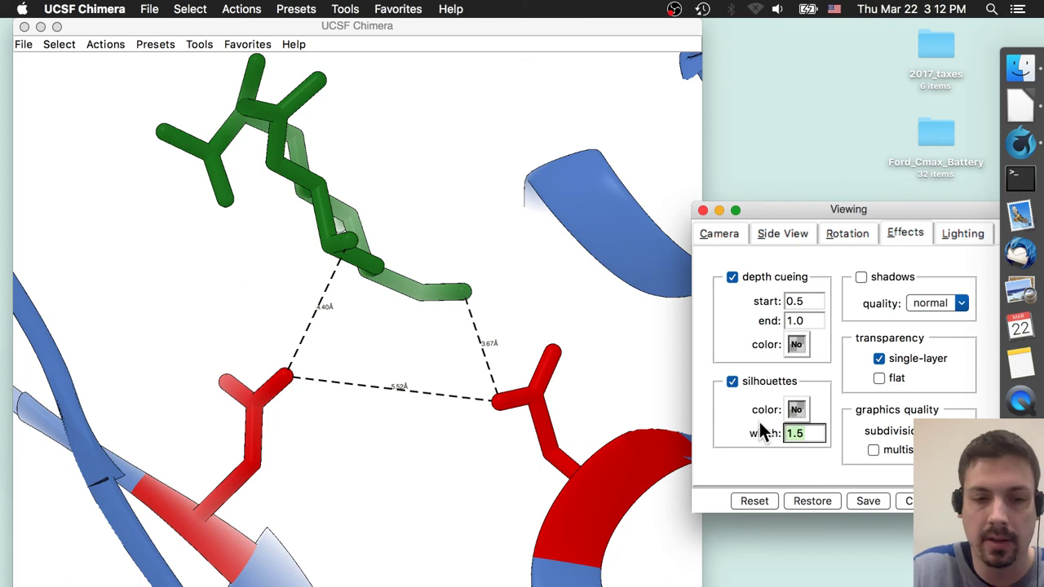
{"action": "type", "text": "3.0"}
{"action": "left_click", "coordinate": [732, 381]}
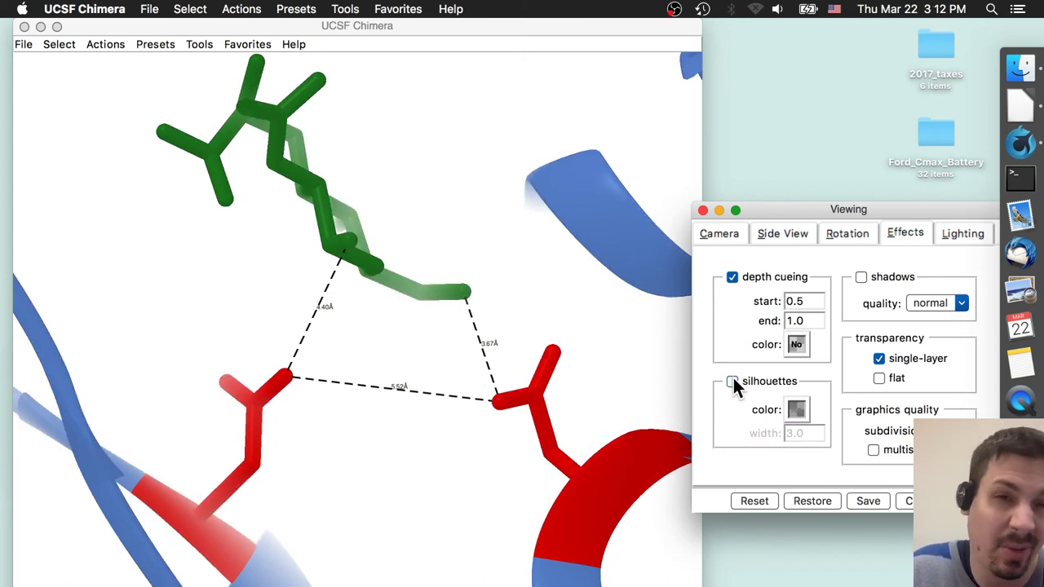
{"action": "left_click", "coordinate": [733, 381]}
{"action": "left_click", "coordinate": [907, 501]}
Widen the Chimera window and recentre the ligand close-up within it.
{"action": "left_click_drag", "start_coordinate": [456, 32], "coordinate": [514, 32]}
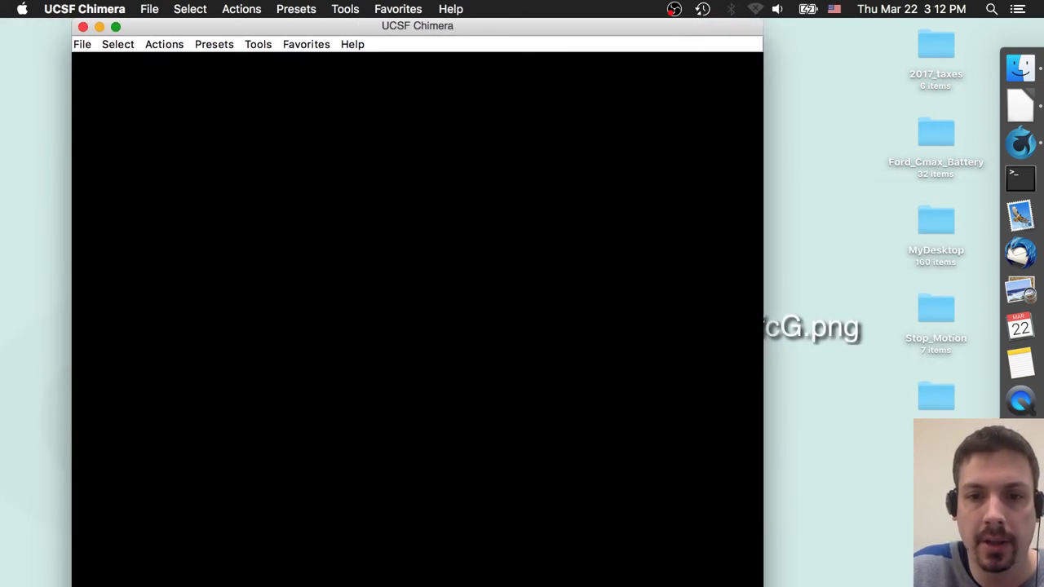
{"action": "double_click", "coordinate": [360, 25]}
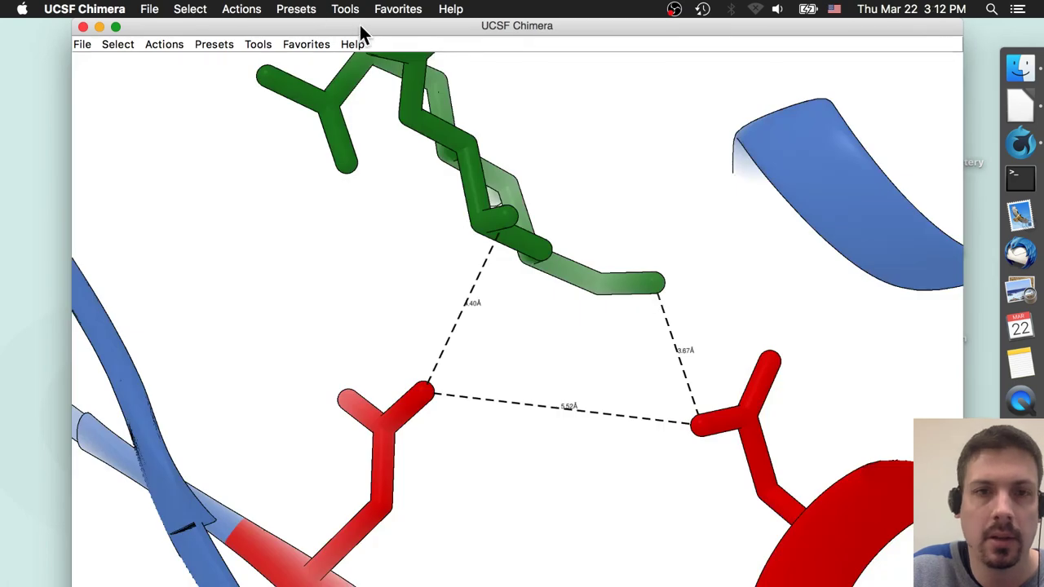
{"action": "left_click_drag", "start_coordinate": [360, 25], "coordinate": [302, 25]}
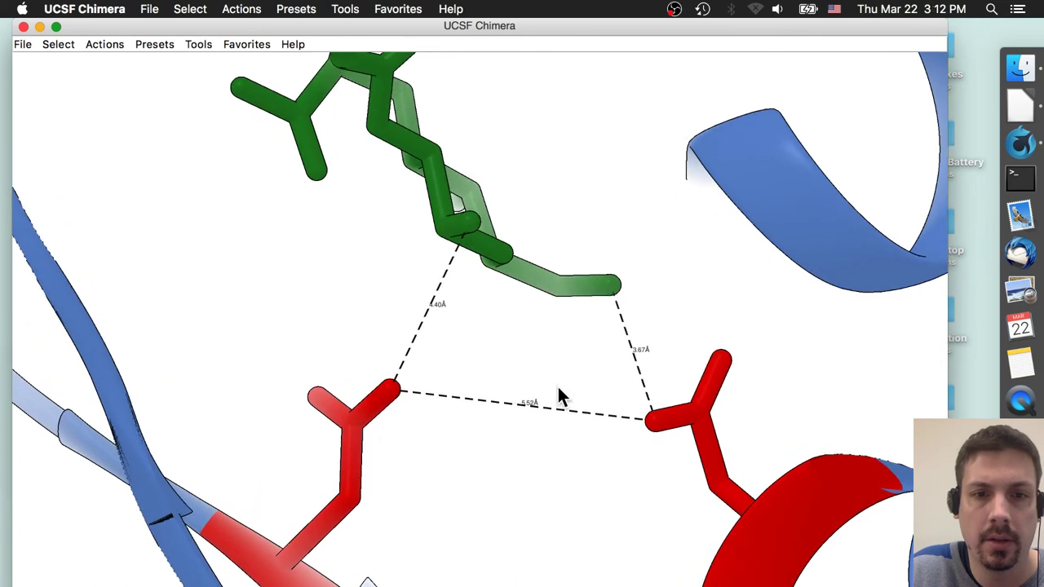
{"action": "middle_click_drag", "start_coordinate": [557, 386], "coordinate": [519, 373]}
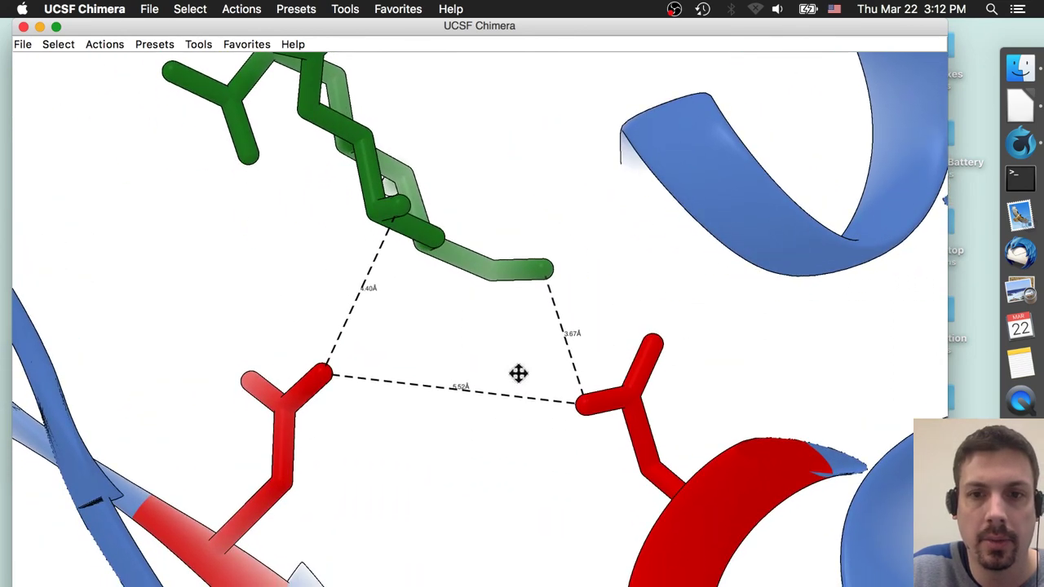
Save the close-up as the PNG image lysozyme.png on the Desktop.
{"action": "left_click", "coordinate": [22, 42]}
{"action": "left_click", "coordinate": [63, 157]}
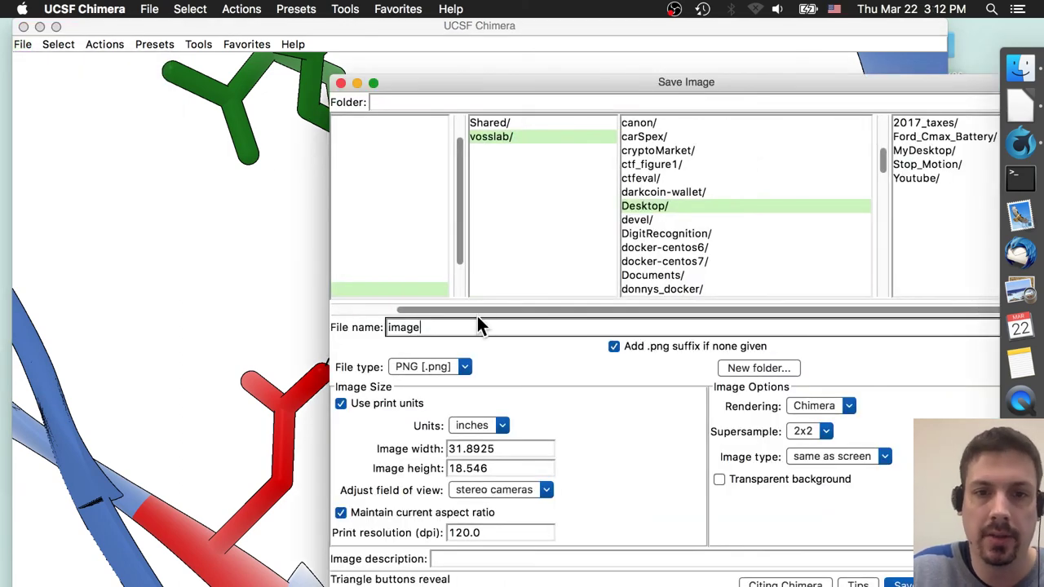
{"action": "double_click", "coordinate": [466, 326]}
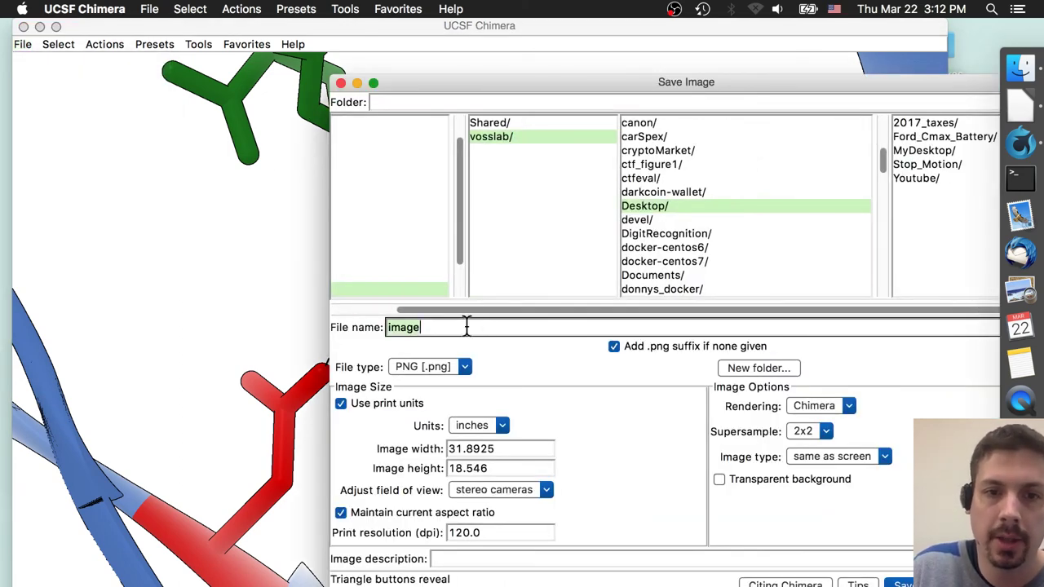
{"action": "type", "text": "lysozyme.png"}
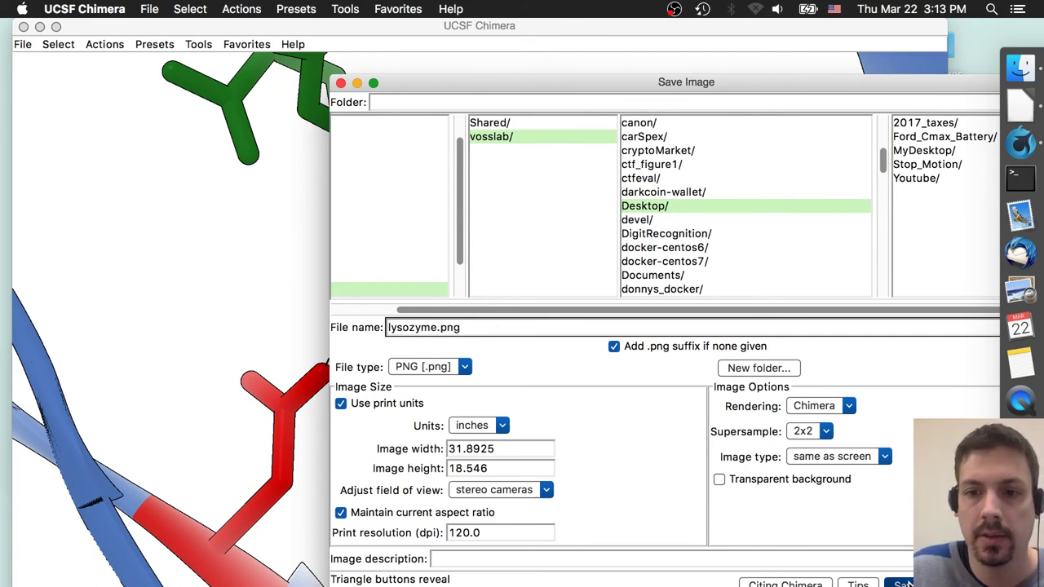
{"action": "left_click", "coordinate": [903, 584]}
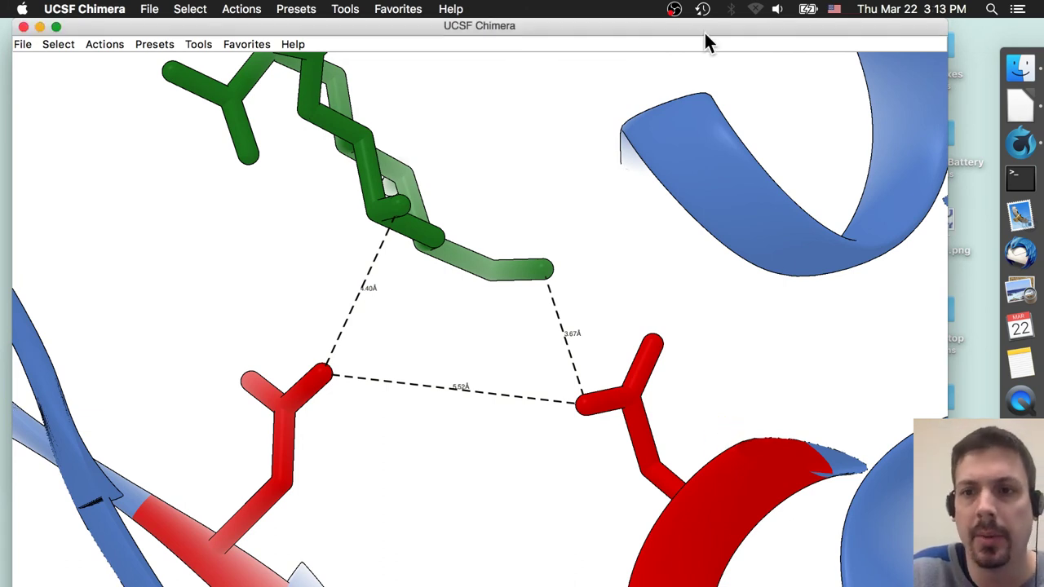
Open lysozyme.png from the Desktop in Preview to check the render.
{"action": "left_click_drag", "start_coordinate": [764, 30], "coordinate": [744, 30]}
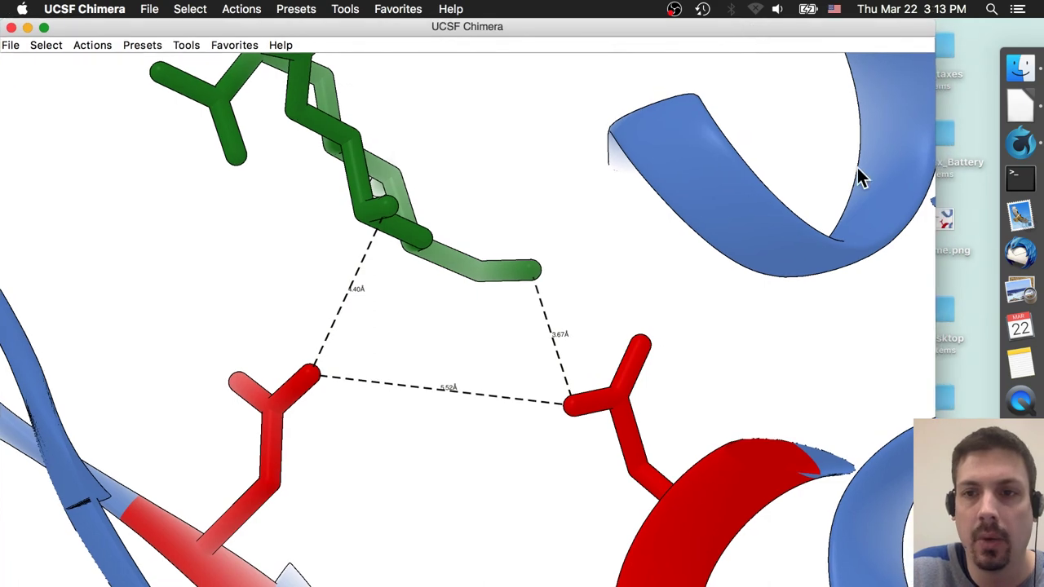
{"action": "double_click", "coordinate": [944, 216]}
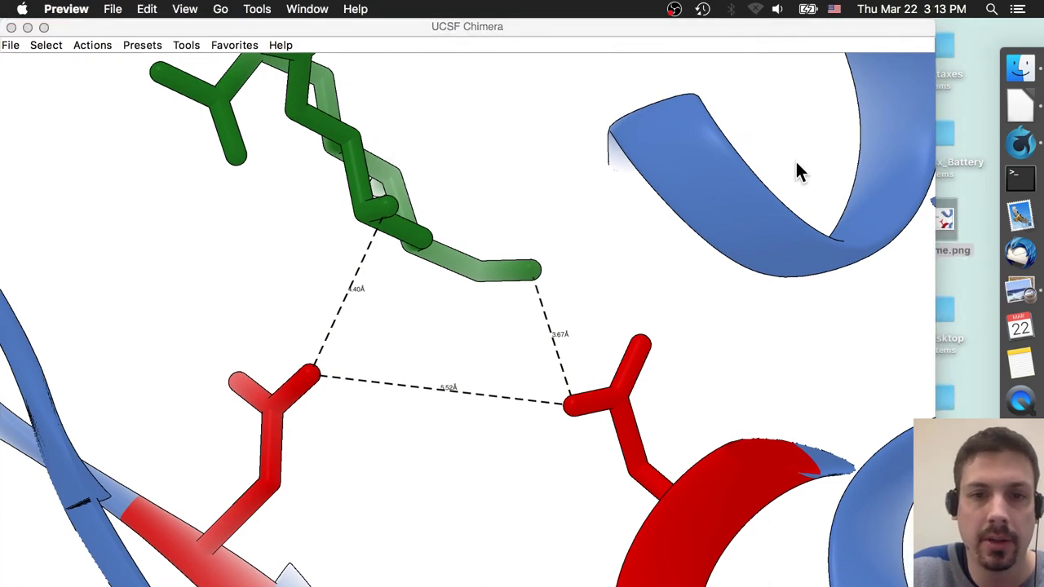